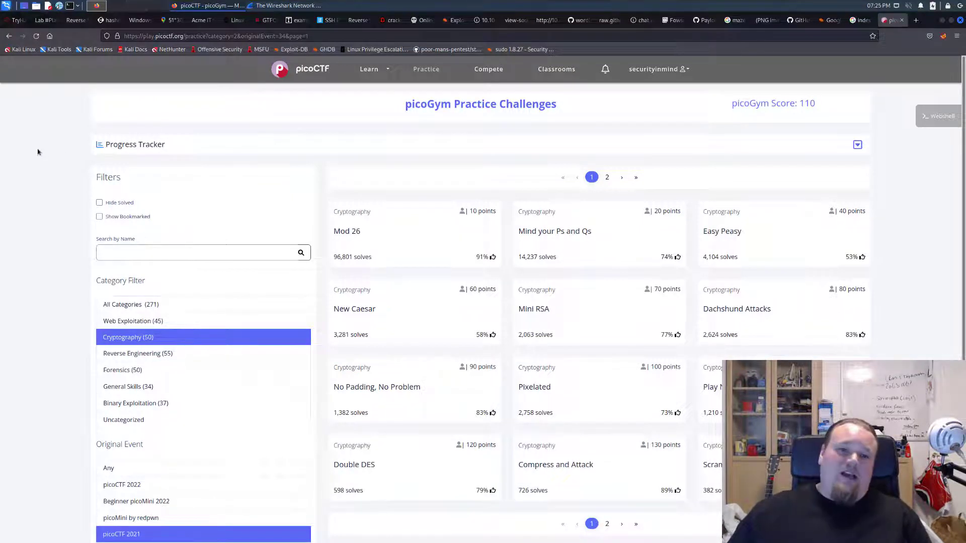
Filter back to Cryptography challenges, open Mod 26 and read its description.
left_click(138, 322)
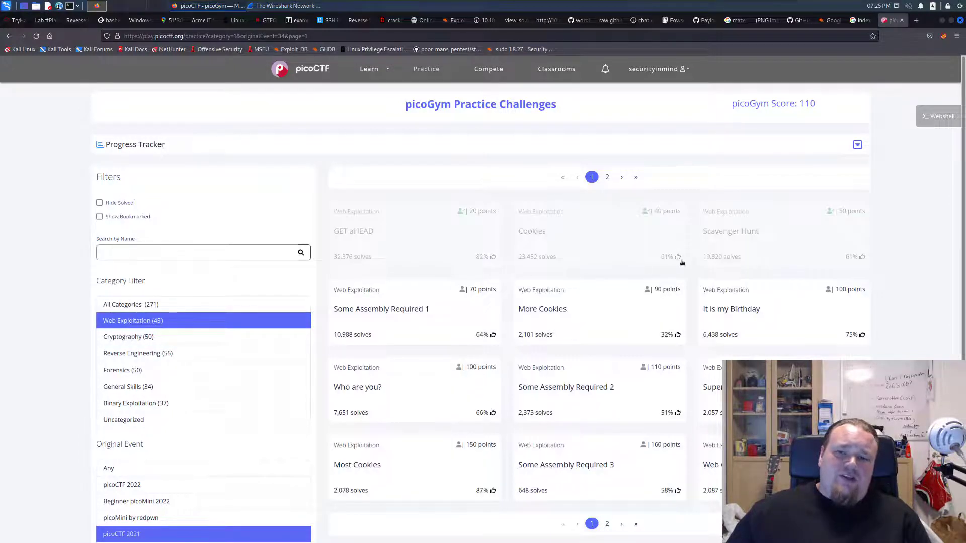
left_click(136, 340)
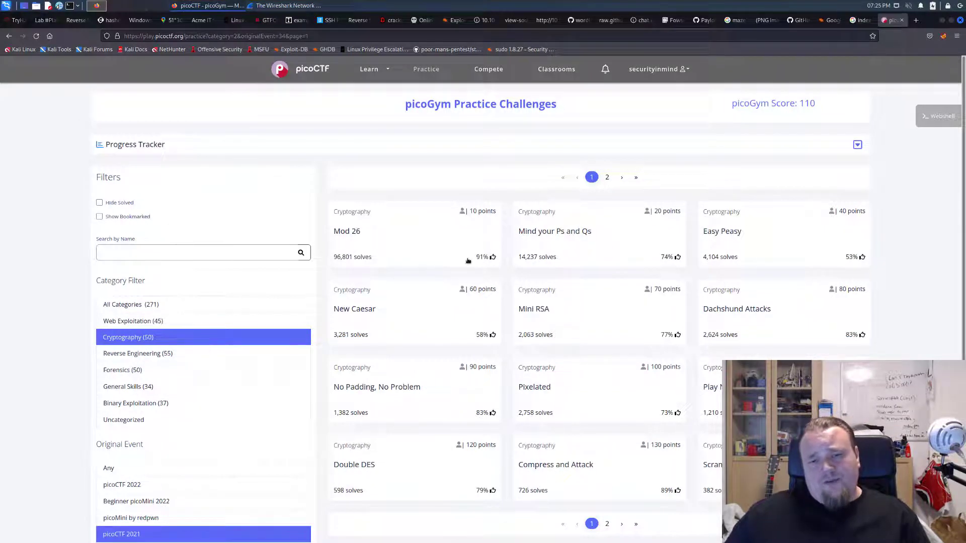
left_click(370, 239)
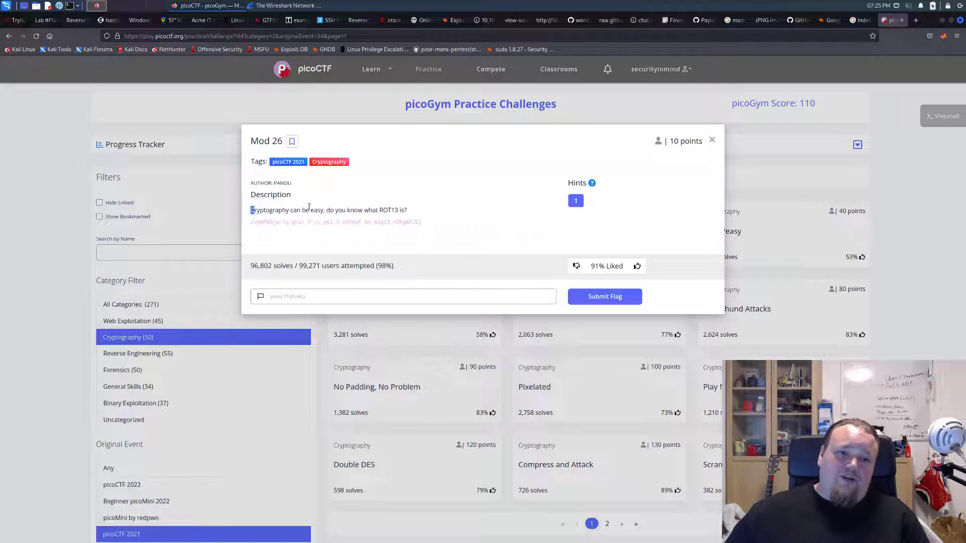
left_click_drag(309, 208, 388, 209)
triple_click(408, 210)
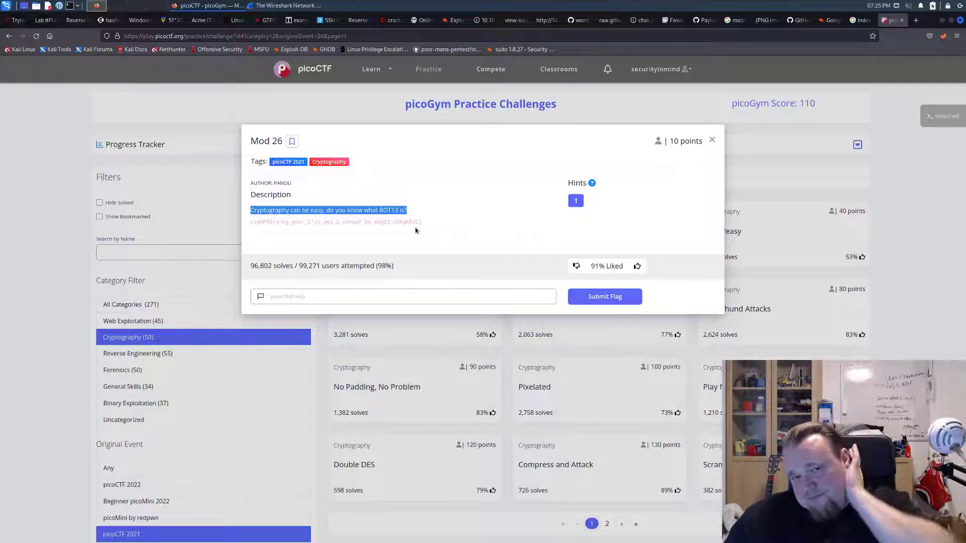
Copy the Mod 26 encrypted flag line and note the ROT13 hint.
left_click_drag(421, 223, 244, 222)
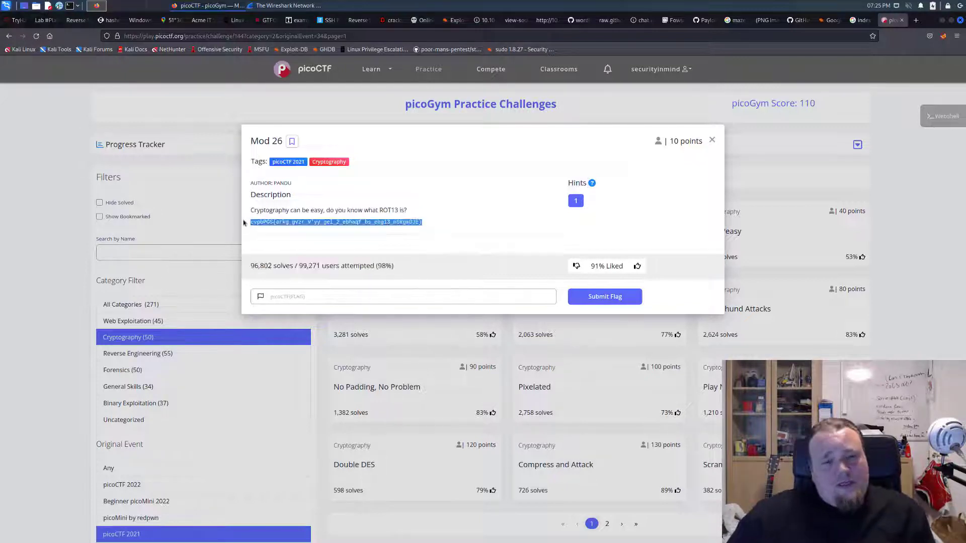
right_click(275, 220)
left_click(300, 227)
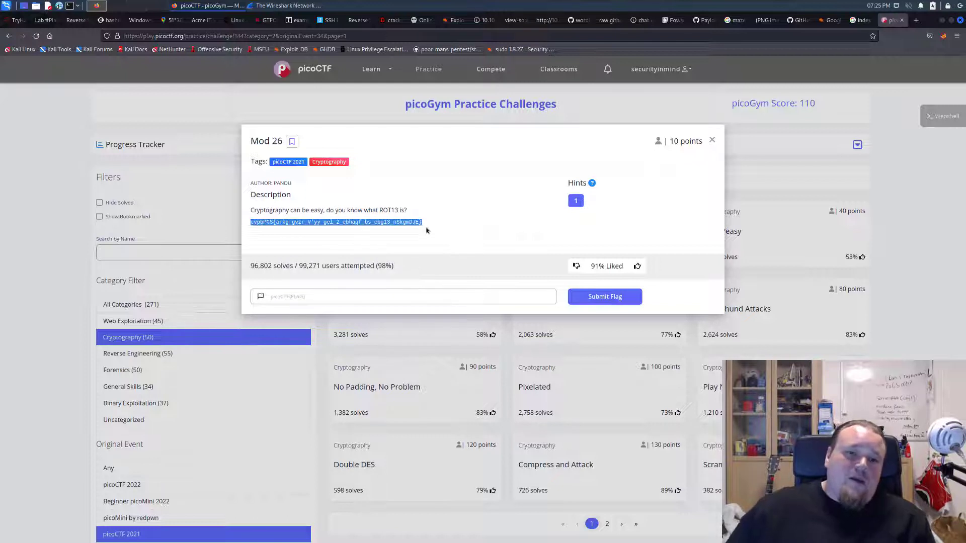
left_click(307, 210)
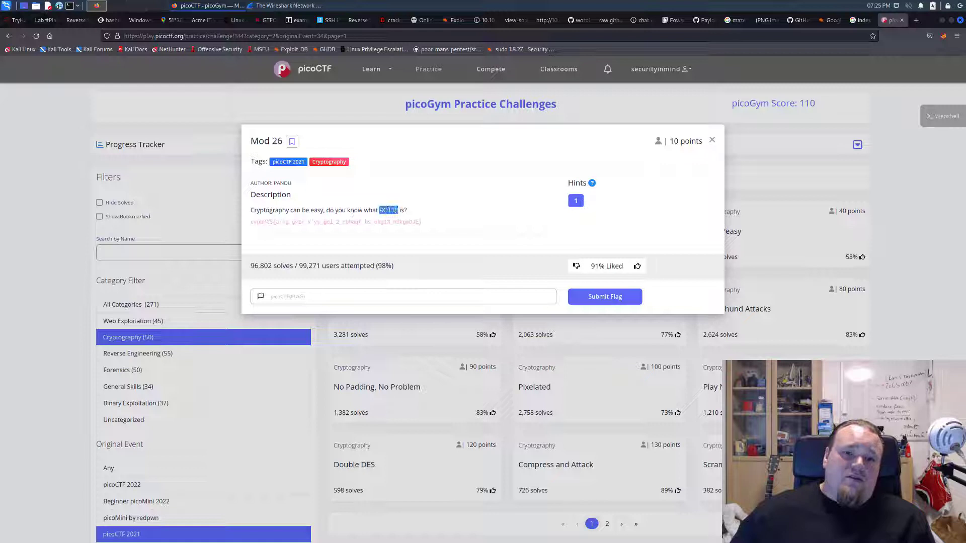
triple_click(398, 211)
left_click(394, 212)
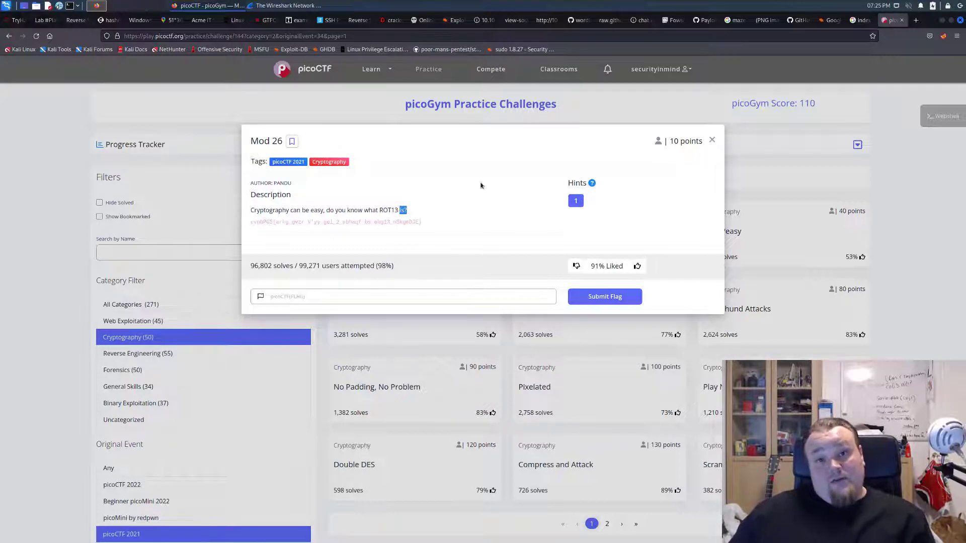
Search Google for 'cyberchef' in a new tab and open the gchq.github.io site.
left_click(918, 21)
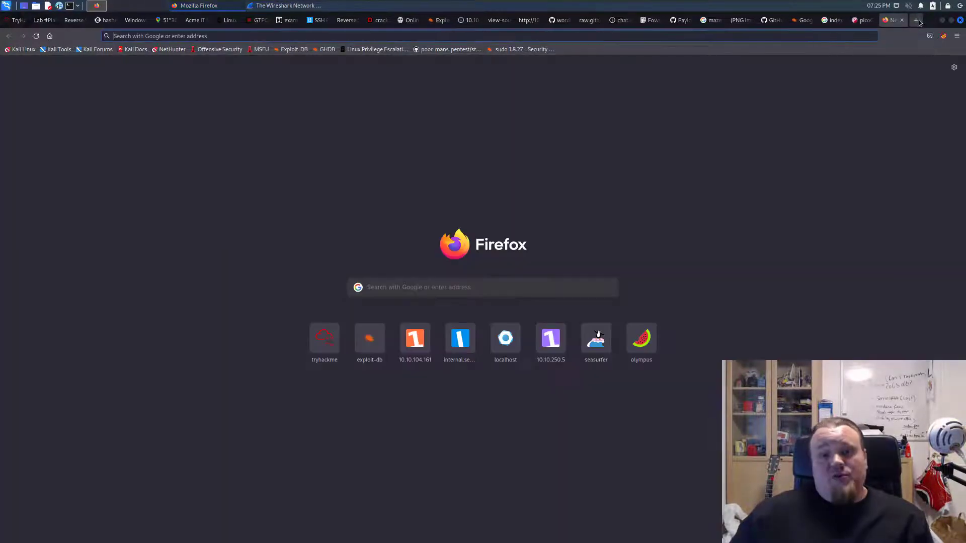
type("cyberchef")
key("Return")
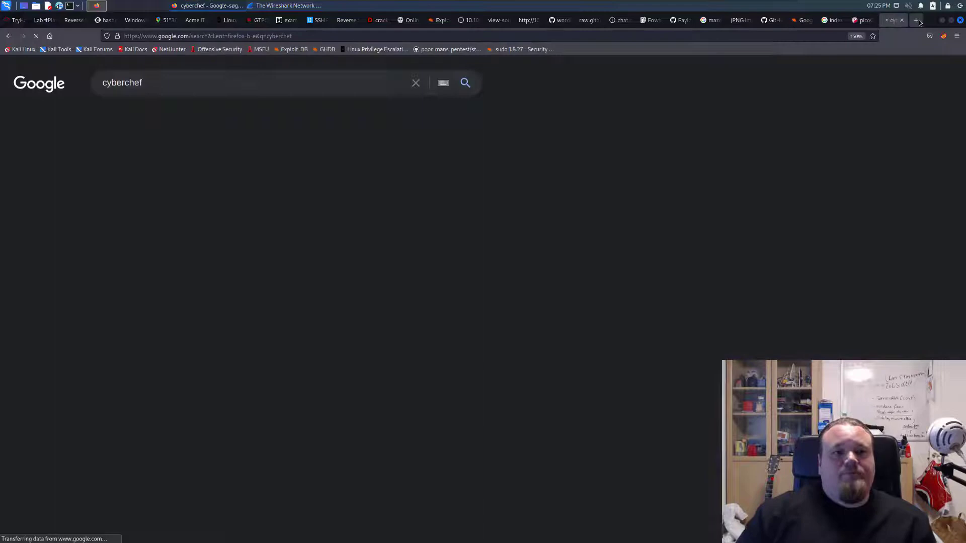
left_click(129, 200)
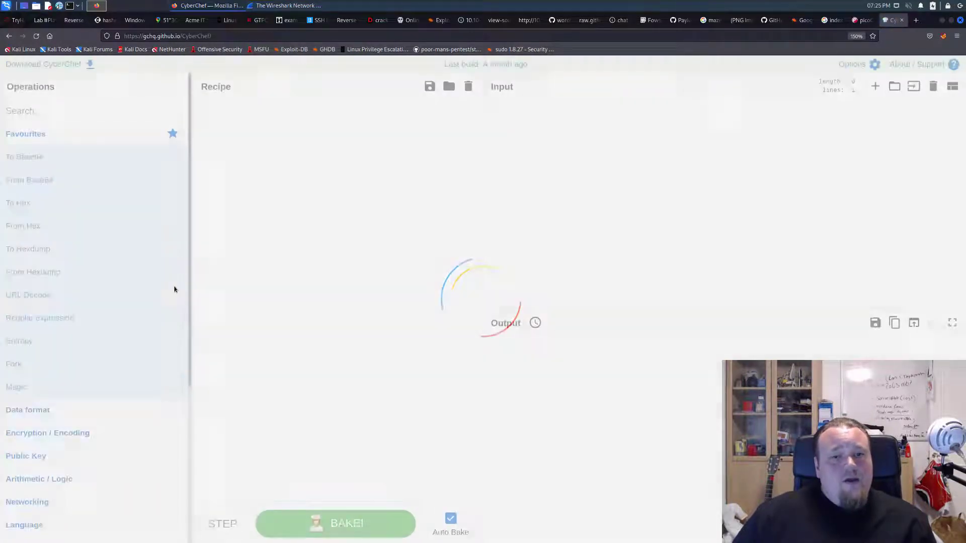
Paste the encrypted flag into CyberChef's Input and add the ROT13 operation to the Recipe.
key("ctrl+v")
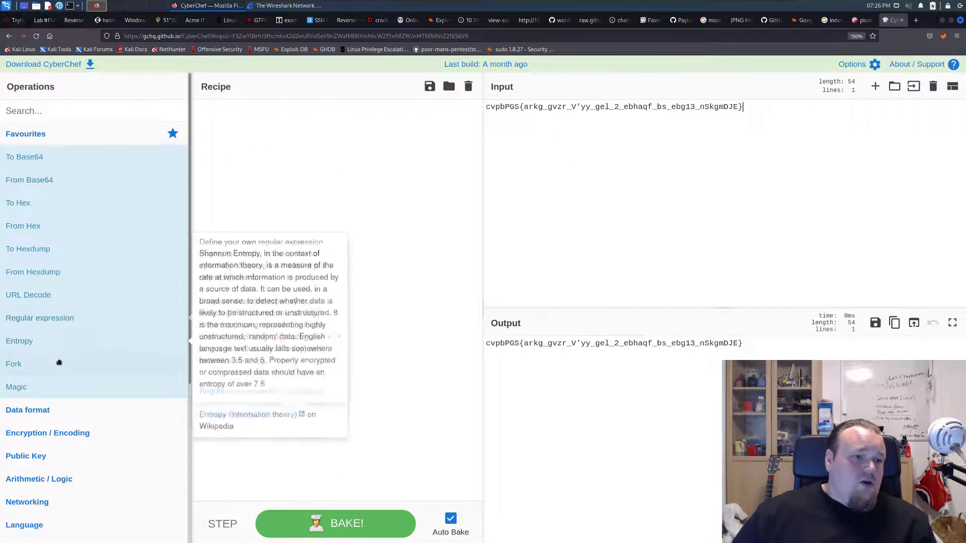
mouse_move(33, 272)
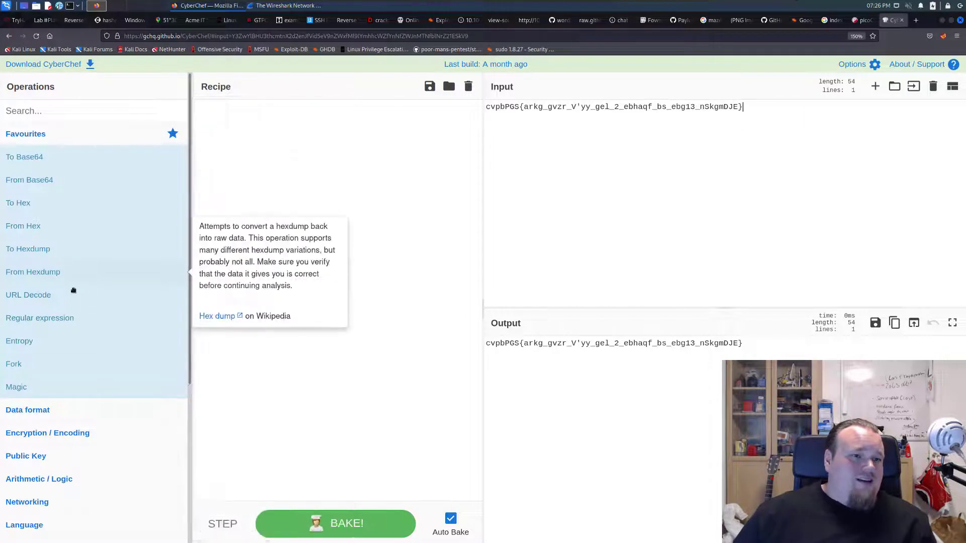
scroll(94, 291, "down", 1)
scroll(97, 286, "down", 2)
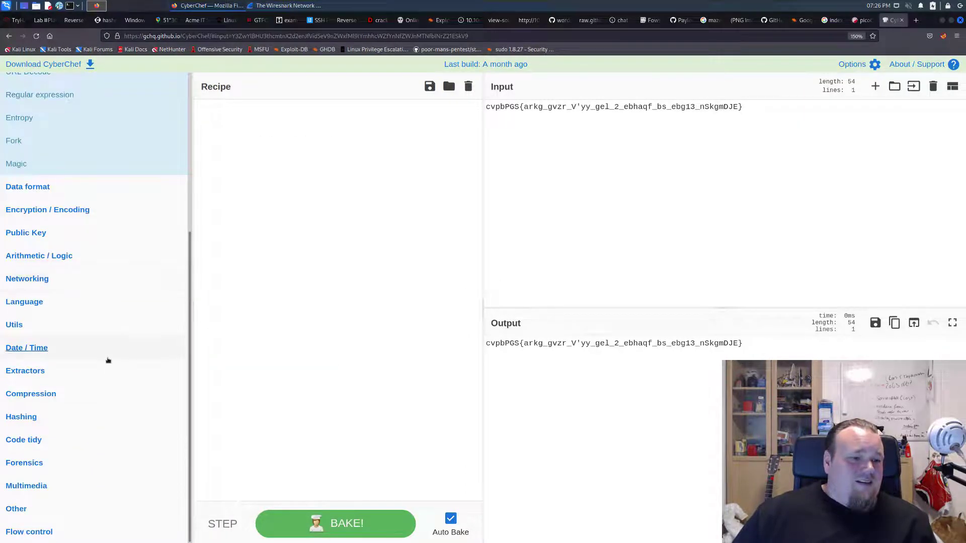
scroll(107, 360, "up", 3)
left_click(29, 111)
type("ro")
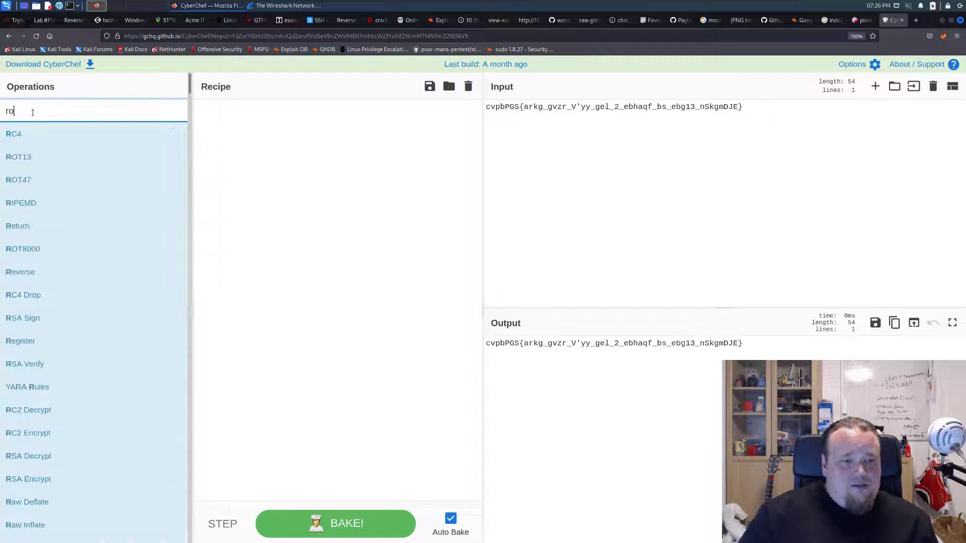
type("t")
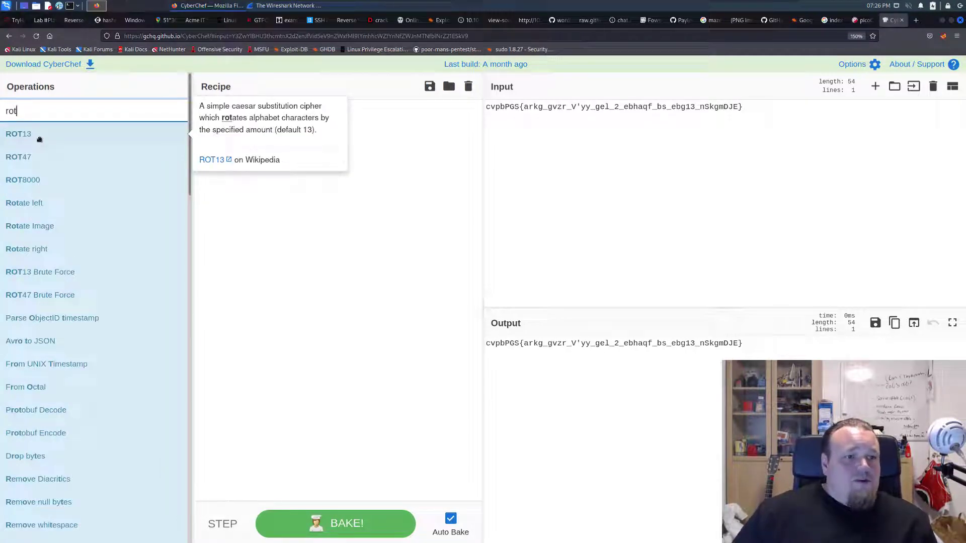
left_click_drag(32, 136, 318, 157)
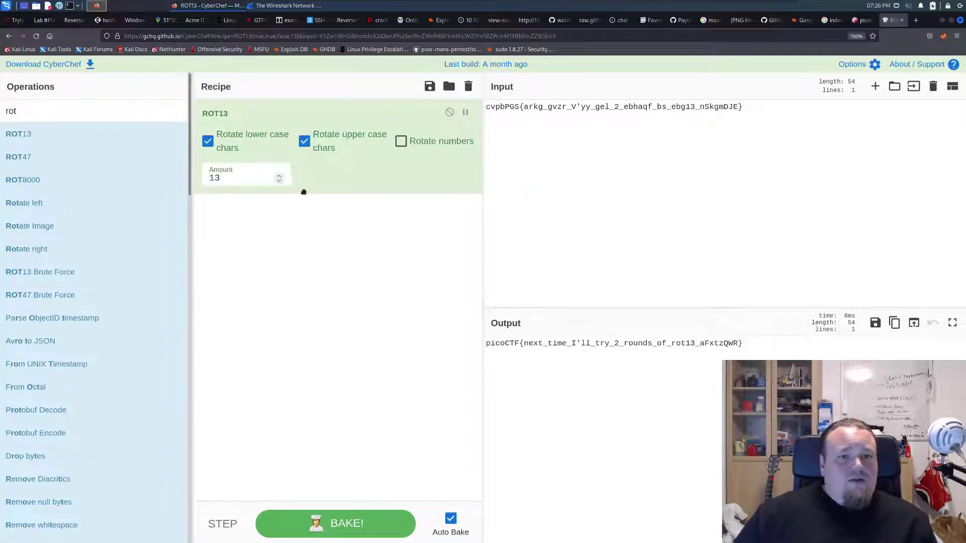
Raise the ROT13 rotation amount from 13 up to 26.
left_click(649, 383)
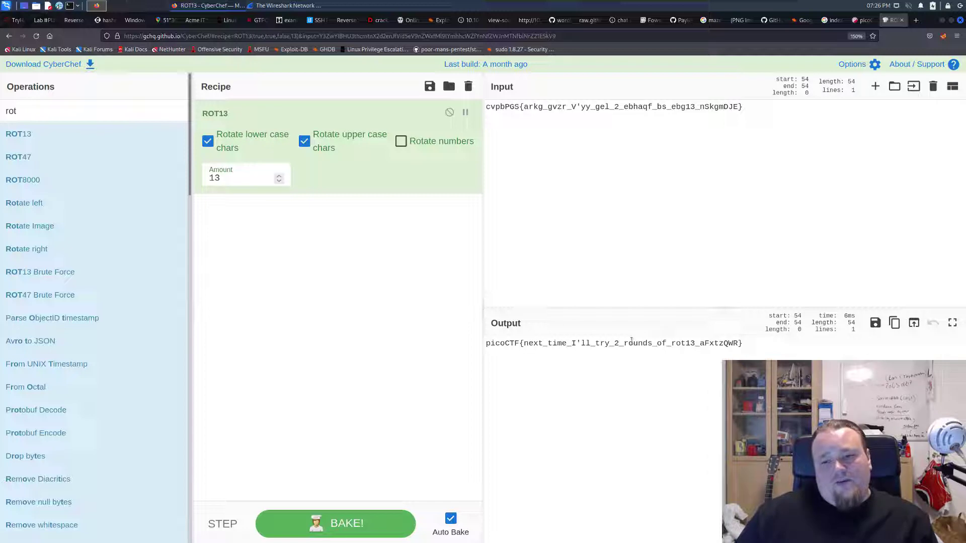
left_click(281, 175)
left_click(282, 175)
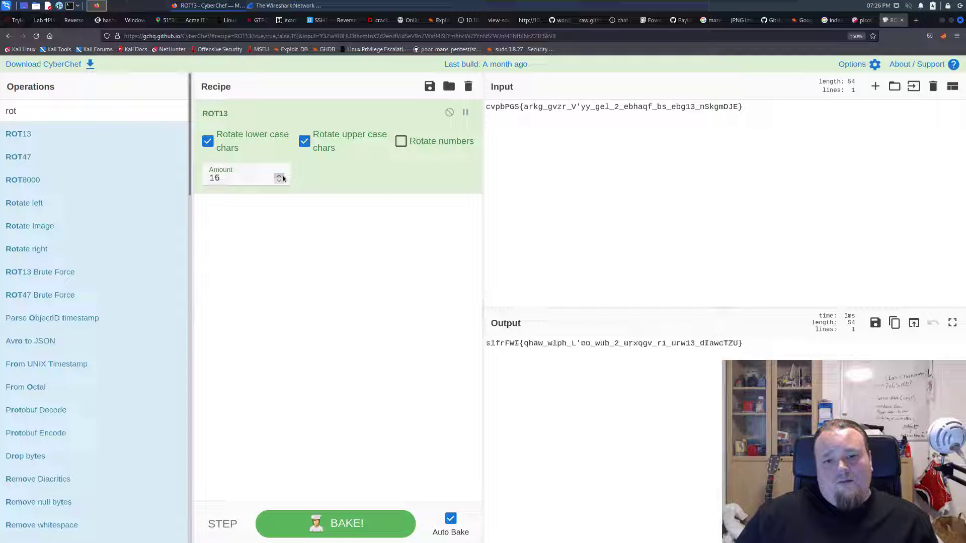
left_click(281, 175)
left_click(281, 175)
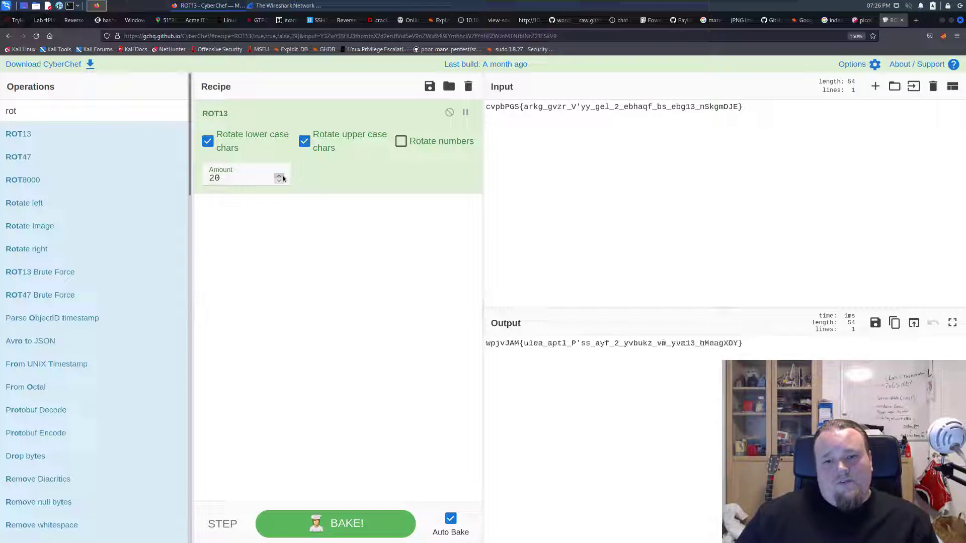
left_click(282, 175)
left_click(281, 176)
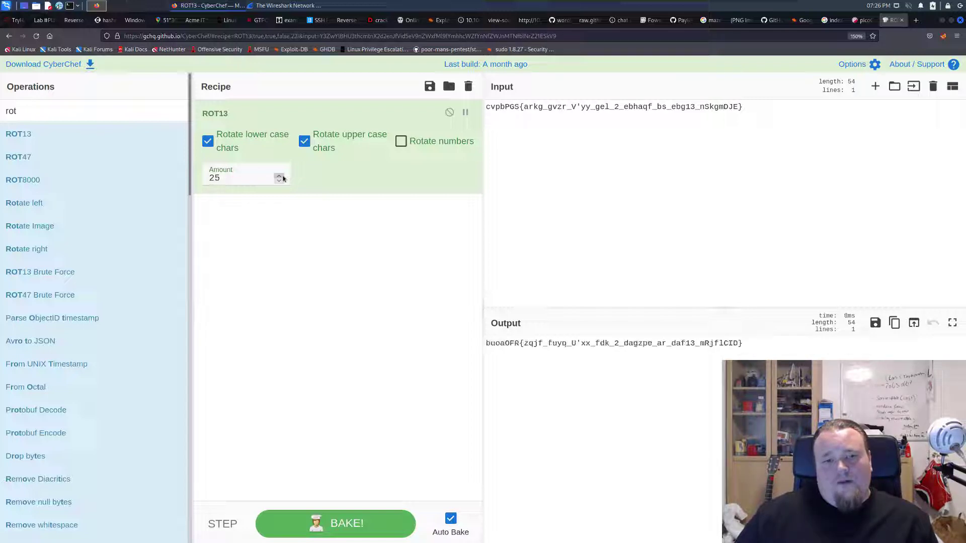
left_click(280, 175)
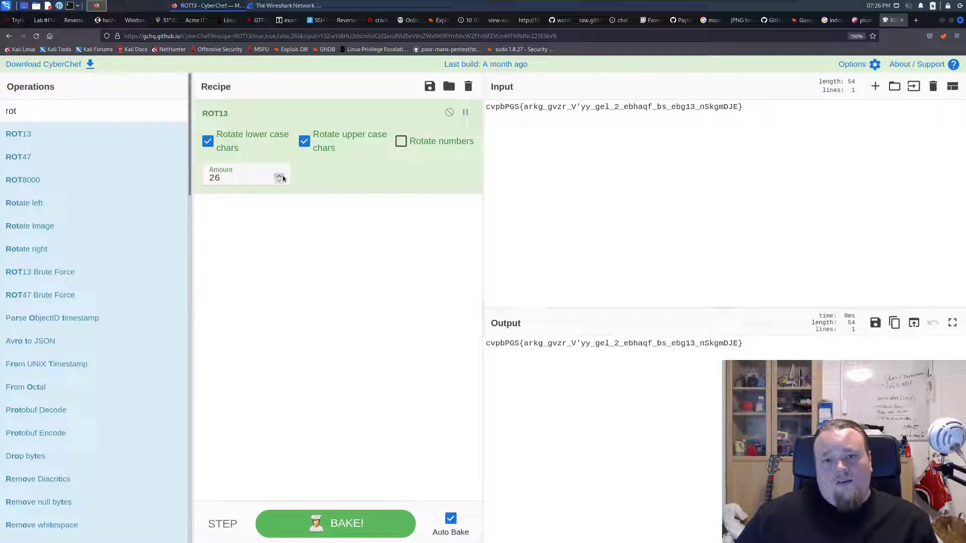
double_click(233, 177)
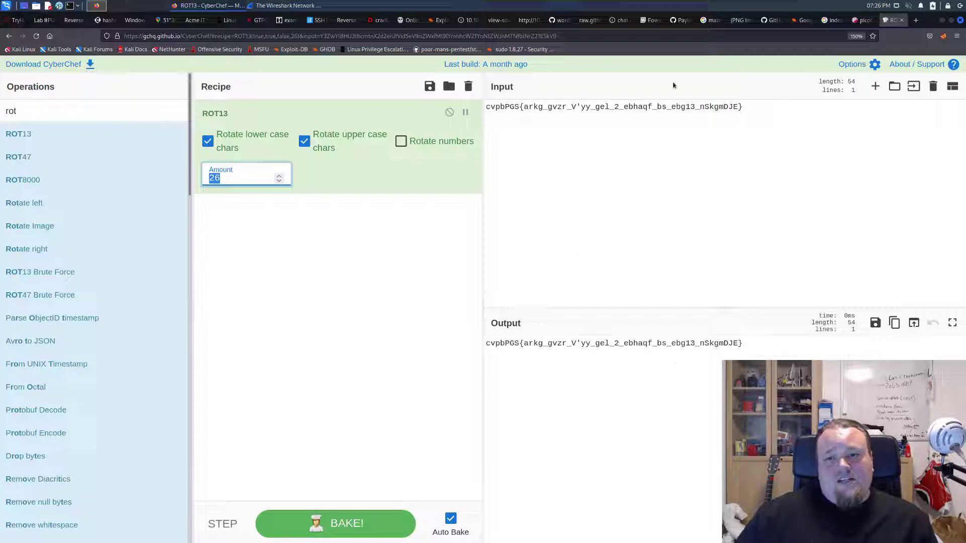
Bring the rotation amount back to 13 and select the decoded picoCTF flag for copying.
left_click(280, 181)
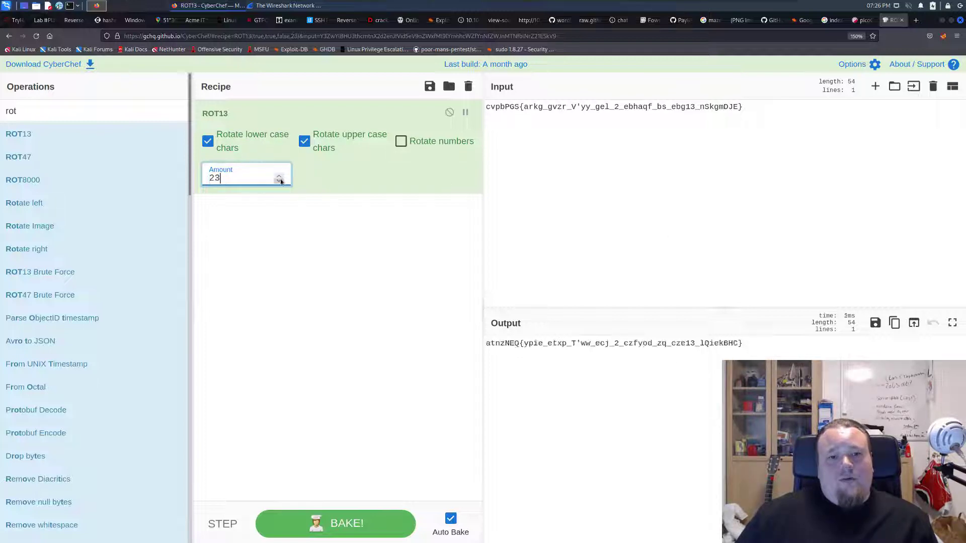
left_click(279, 181)
left_click(280, 181)
left_click(280, 182)
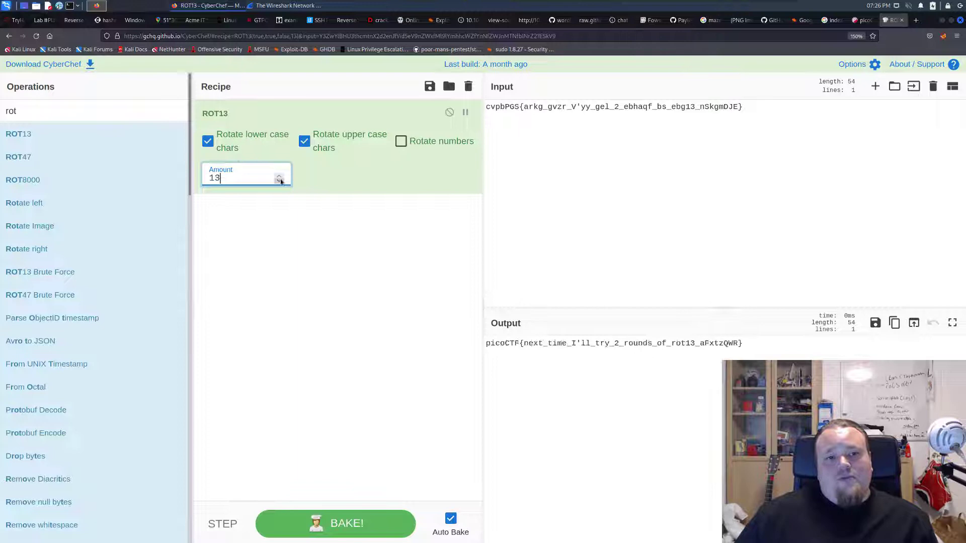
left_click_drag(750, 344, 447, 342)
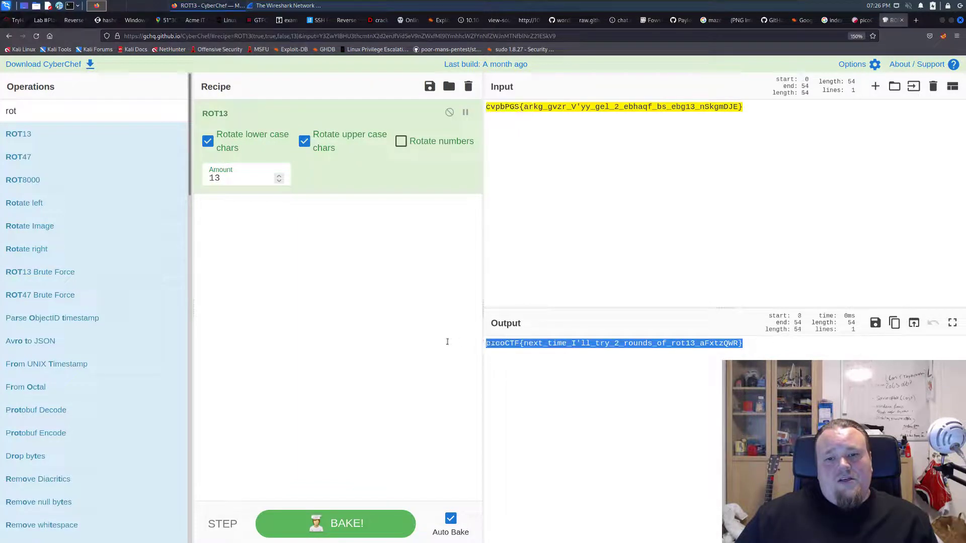
right_click(501, 344)
Copy the decoded flag, then paste it into Mod 26's flag field and submit it.
left_click(529, 379)
left_click(863, 21)
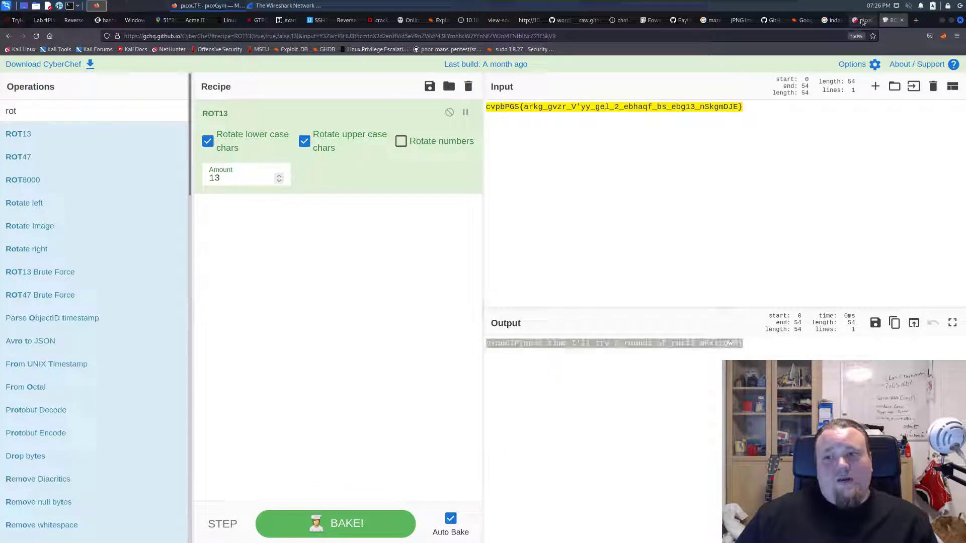
left_click(340, 297)
key("ctrl+v")
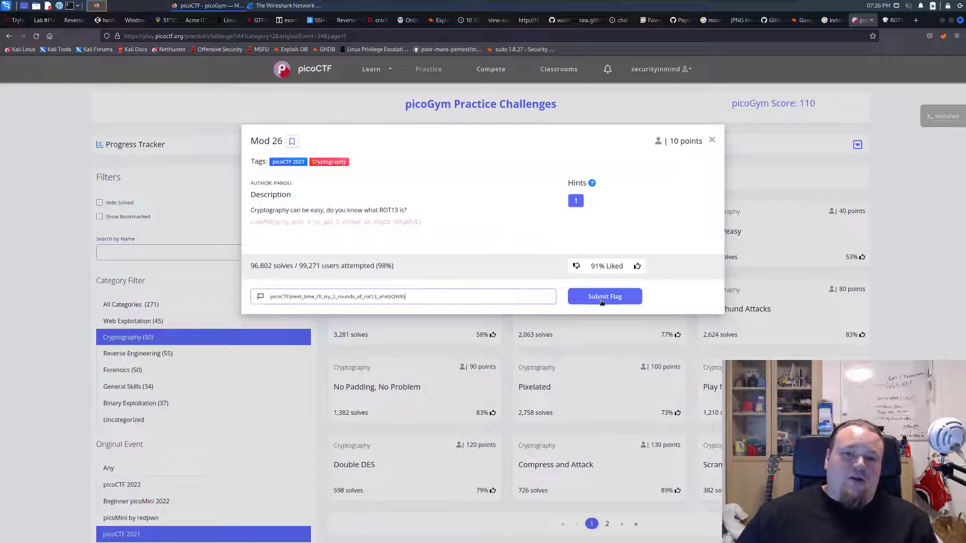
left_click(602, 298)
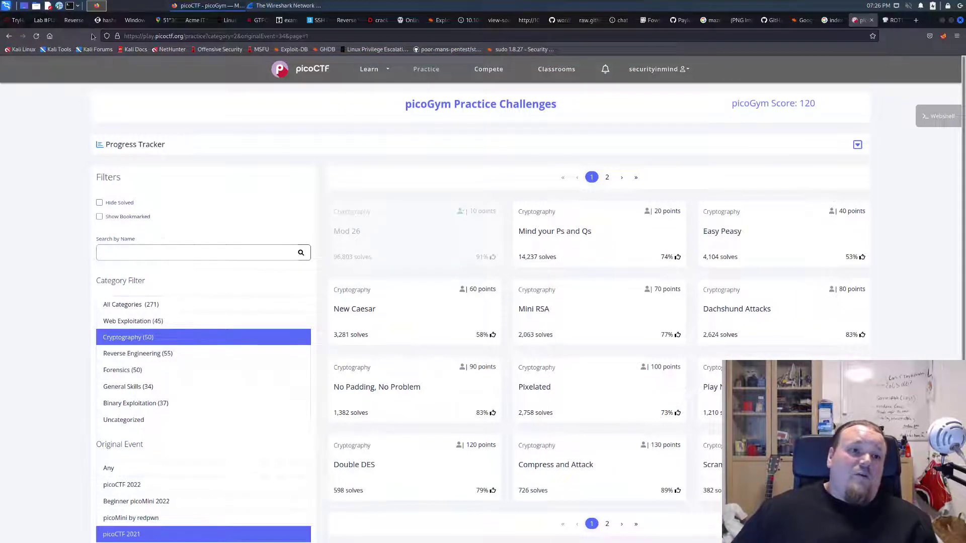
In an enlarged Kali terminal, run rot13 on 'a', first as an argument, then interactively.
left_click(70, 6)
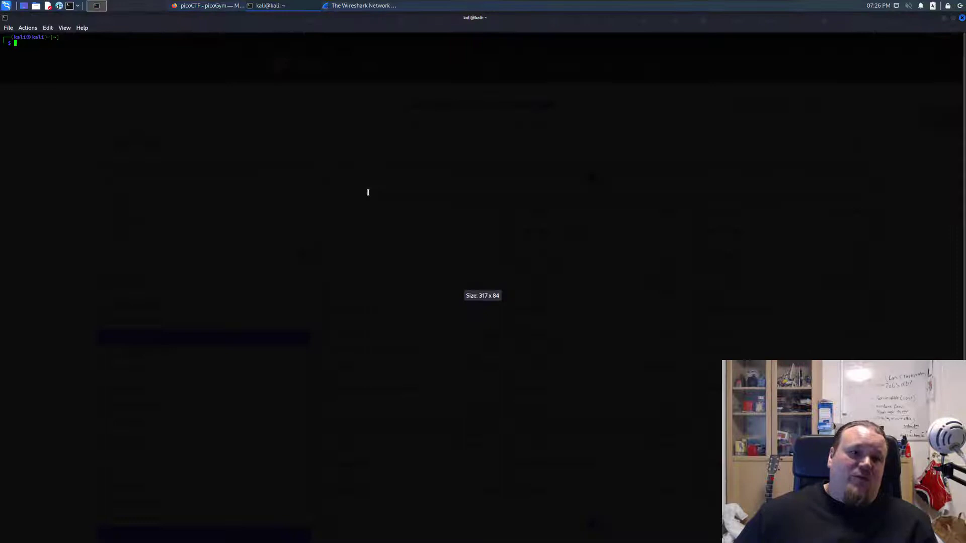
key("ctrl+plus")
key("ctrl+plus")
key("ctrl+plus")
key("ctrl+plus")
type("r")
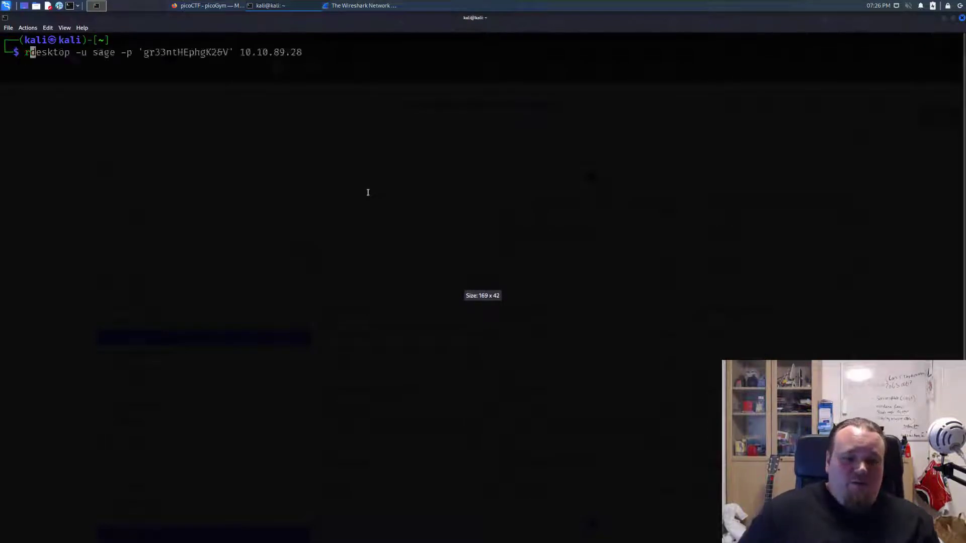
type("ot13 a")
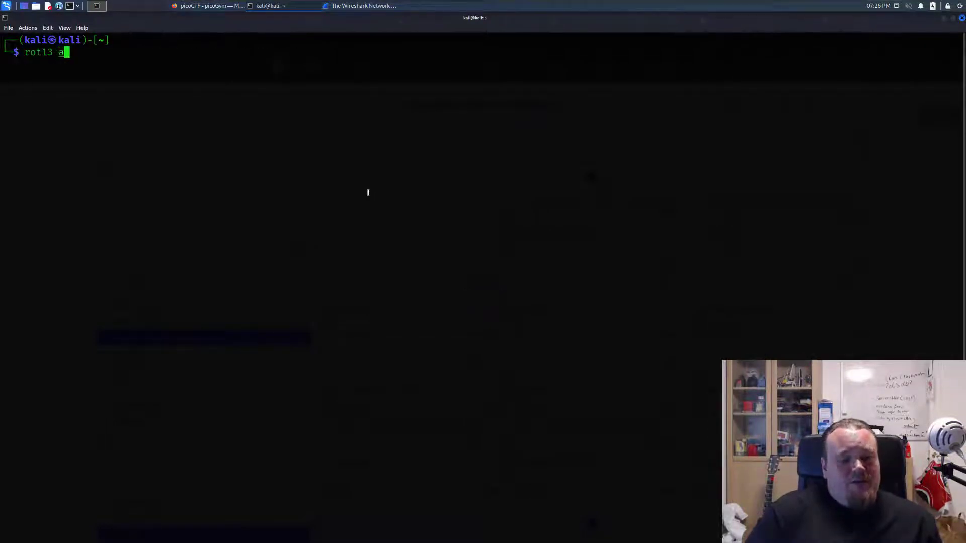
key("Return")
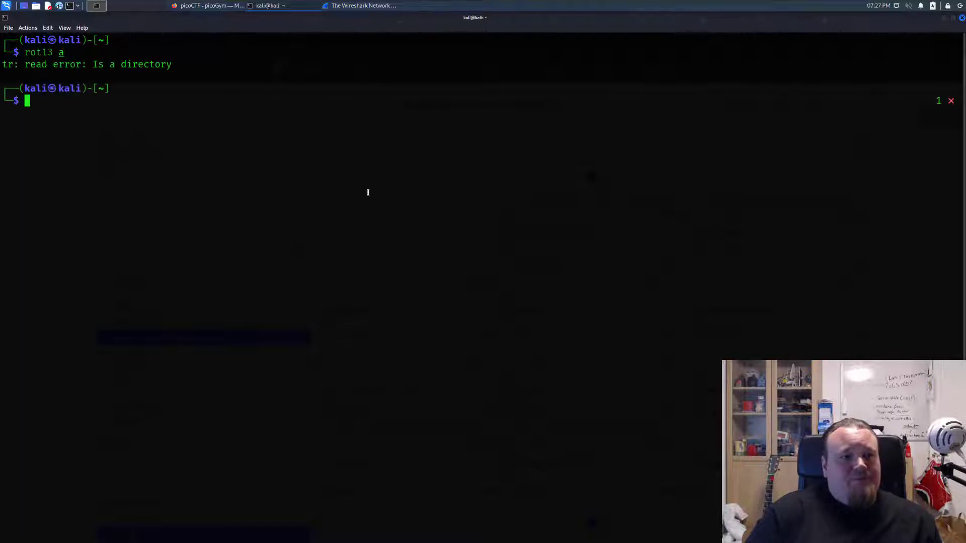
key("Up")
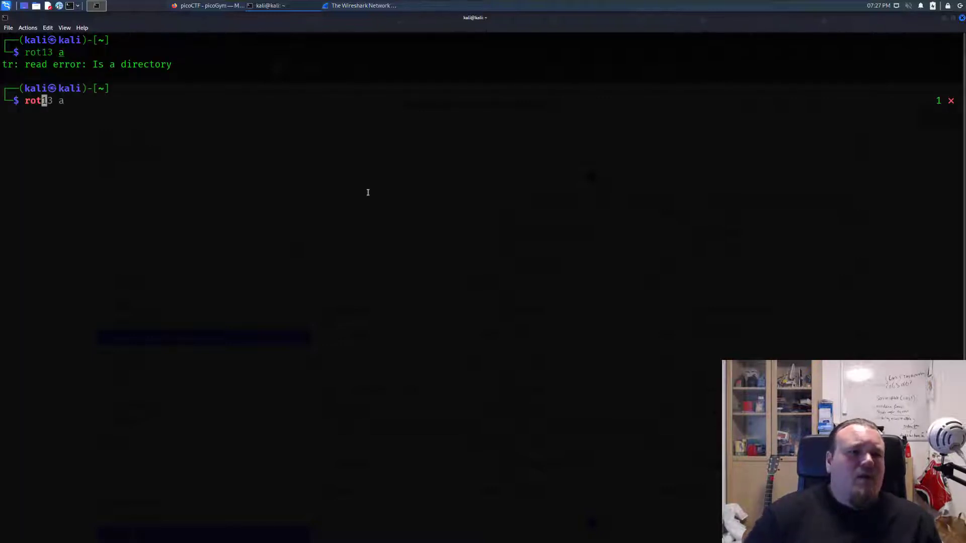
key("BackSpace")
key("BackSpace")
key("Return")
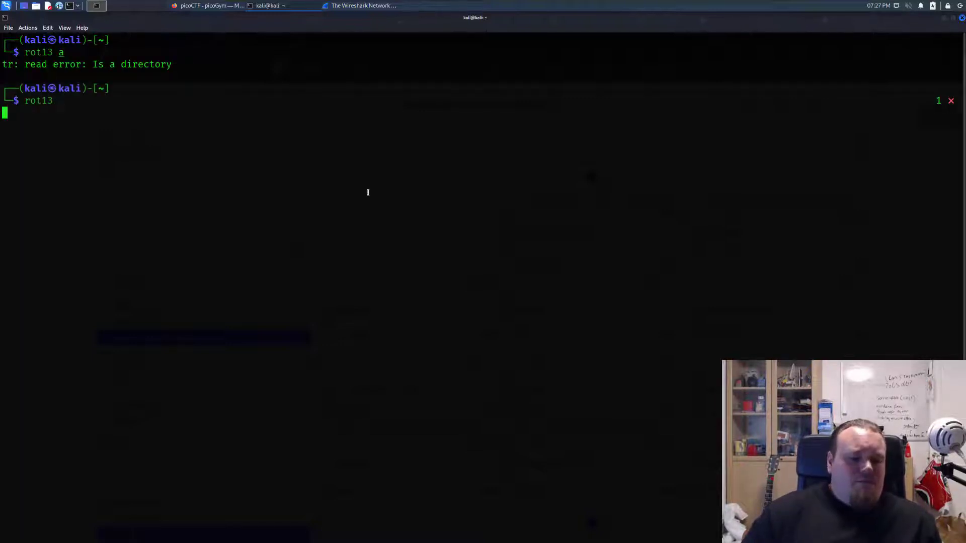
type("a")
key("Return")
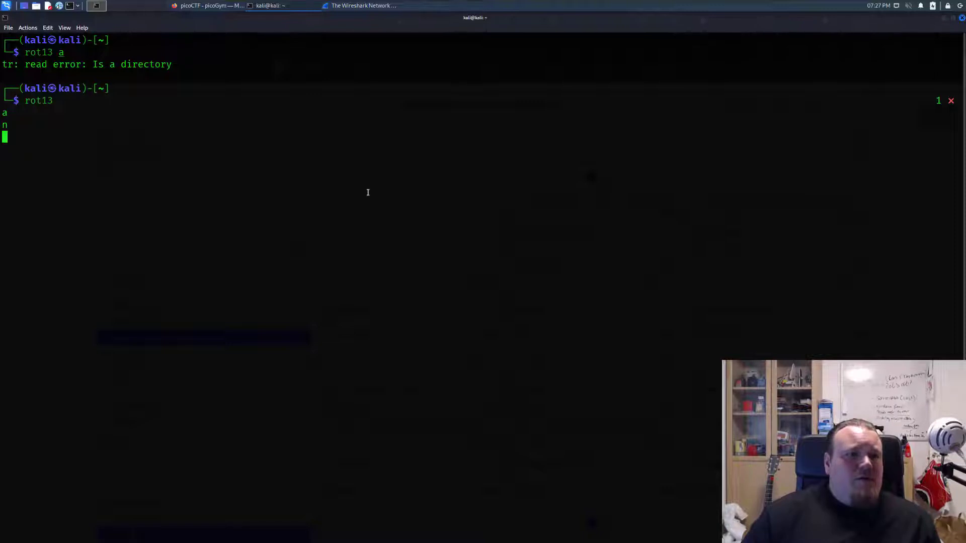
key("ctrl+c")
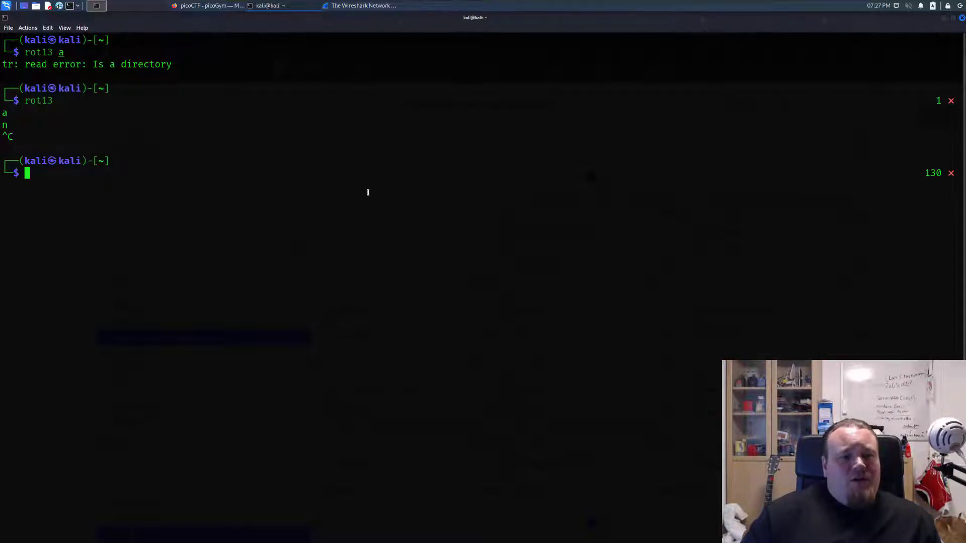
Try echo and piped variants of the rot13 test, interrupt them, and clear the screen.
key("Up")
key("Up")
key("Up")
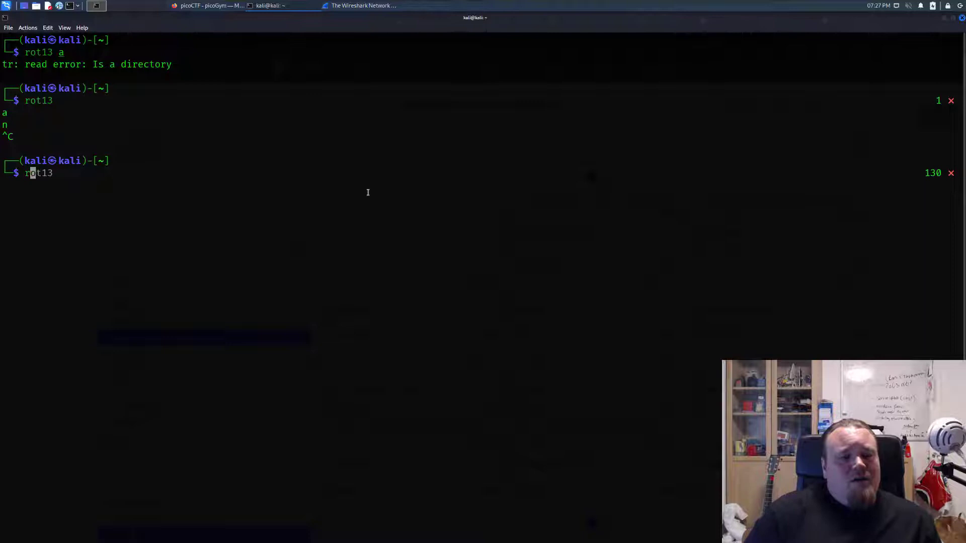
key("Up")
type("ho ")
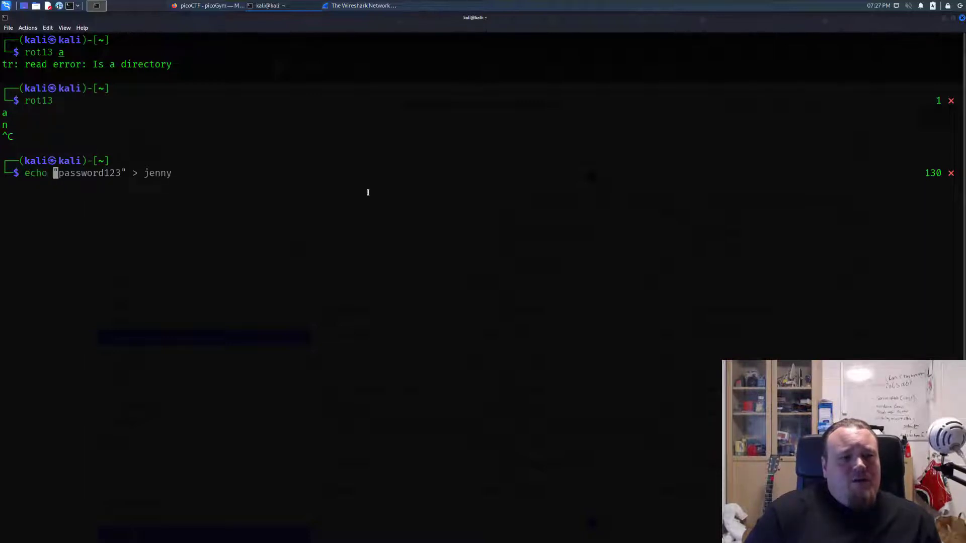
type("rot12")
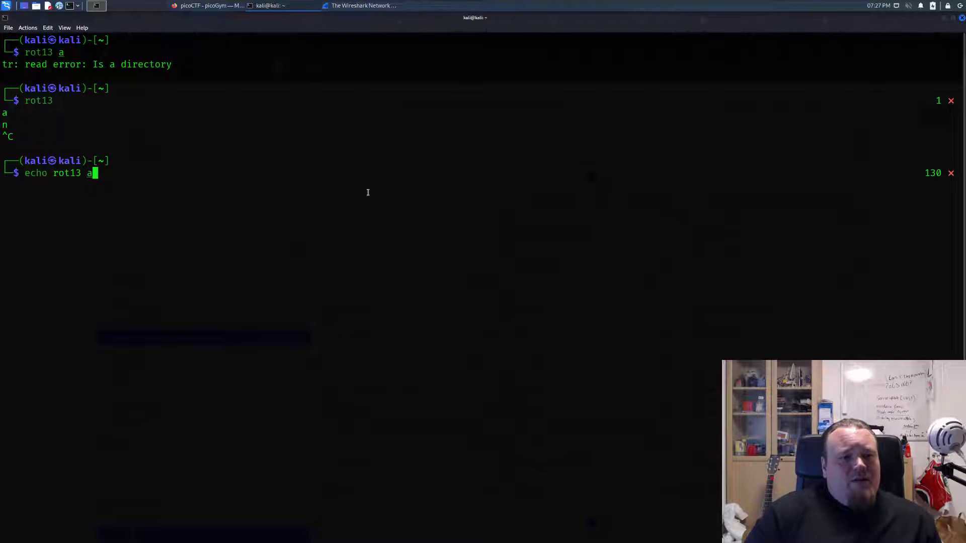
key("Return")
key("Up")
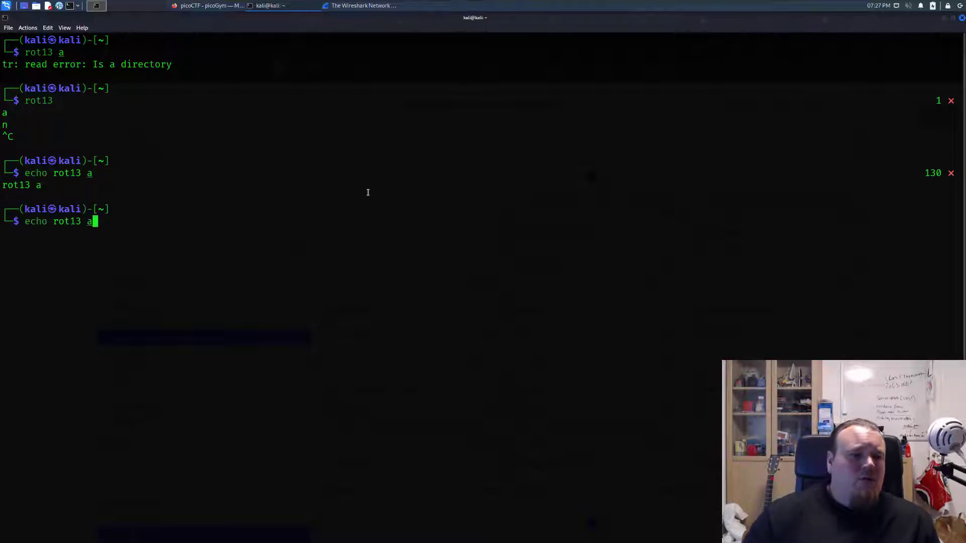
key("Home")
key("Delete")
key("Delete")
key("Delete")
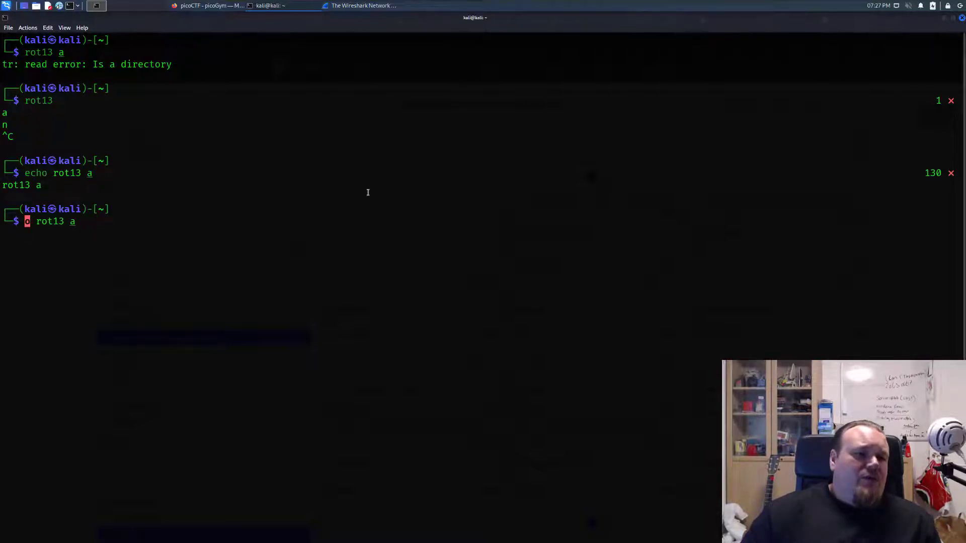
key("Delete")
key("ctrl+Right")
type("|")
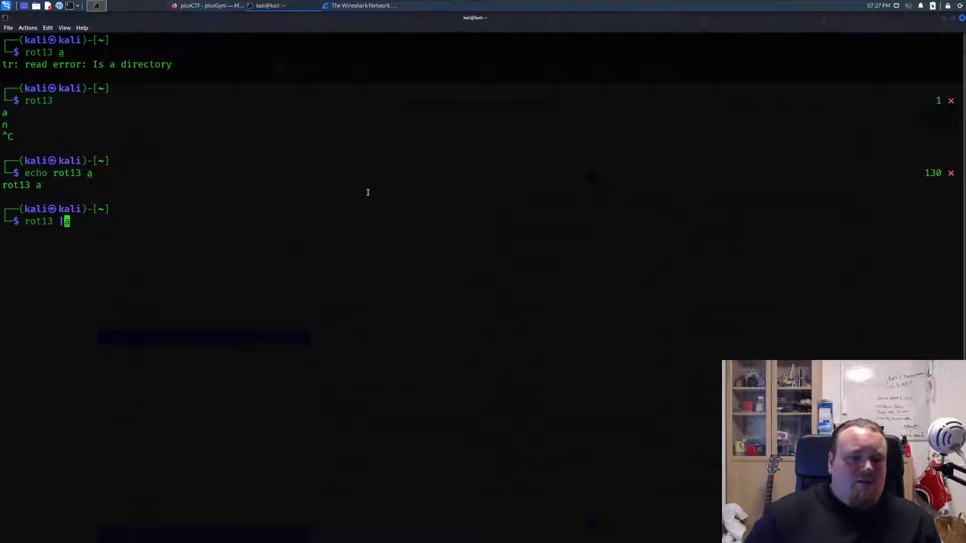
key("ctrl+c")
type("clear")
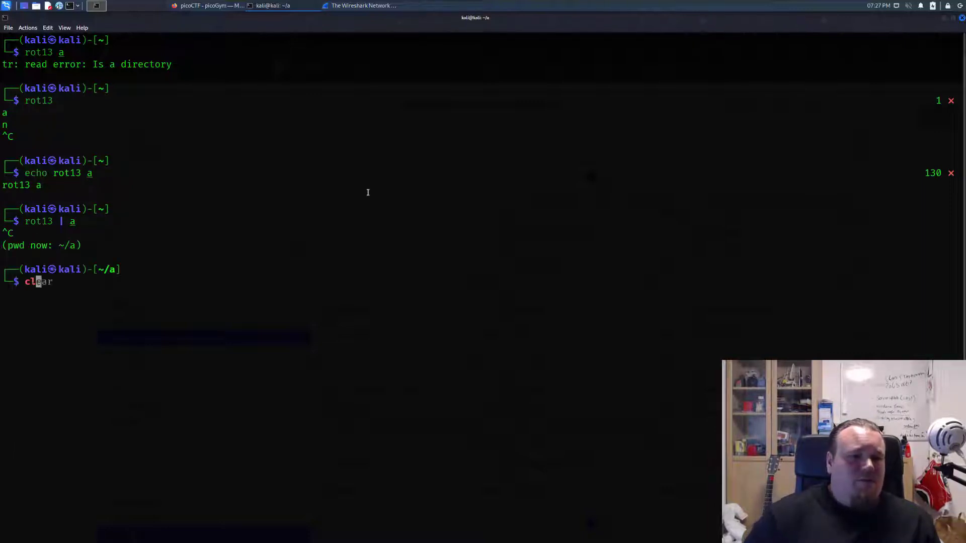
key("Return")
Google 'linux rot13' and review the Stack Overflow answer with a tr-based rot13 alias.
left_click(207, 5)
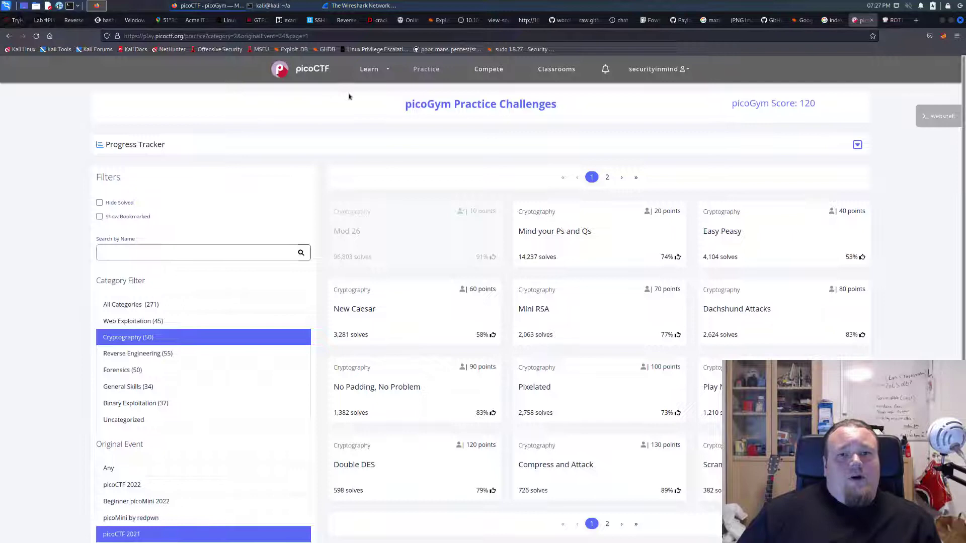
key("ctrl+t")
type("linux")
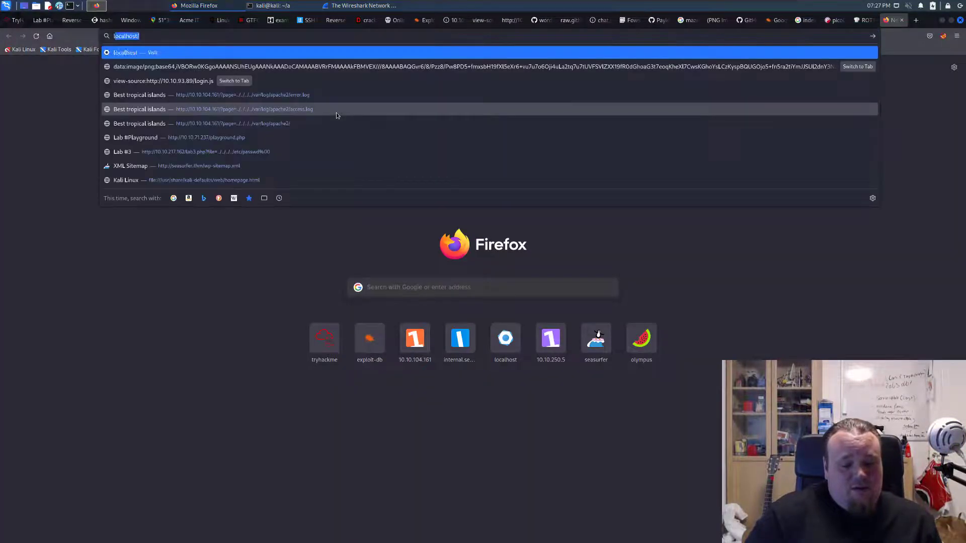
type(" rot13")
key("Return")
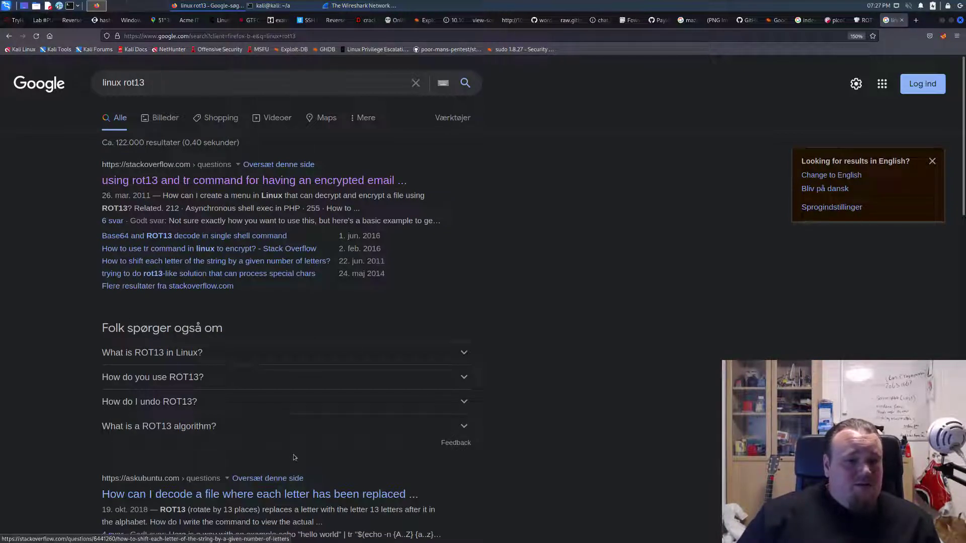
left_click(203, 182)
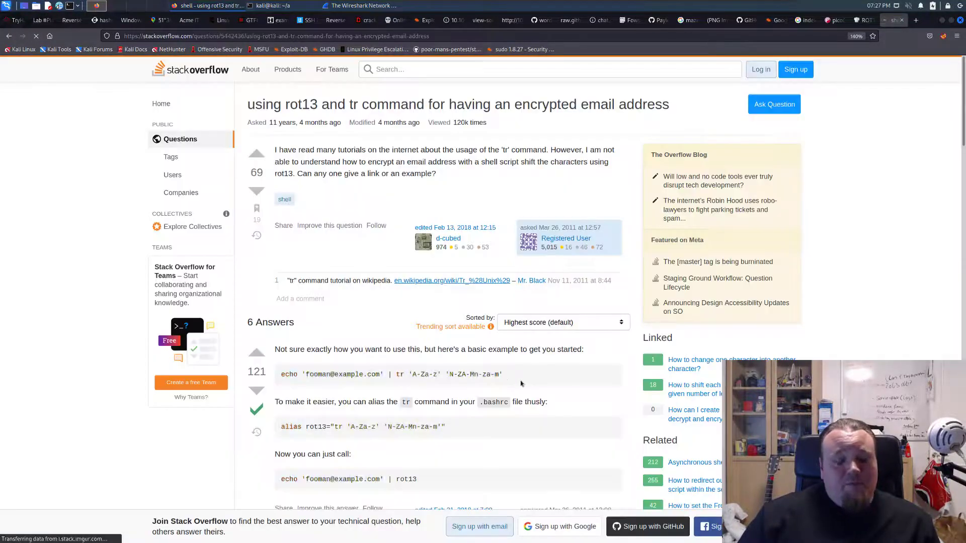
scroll(408, 378, "down", 3)
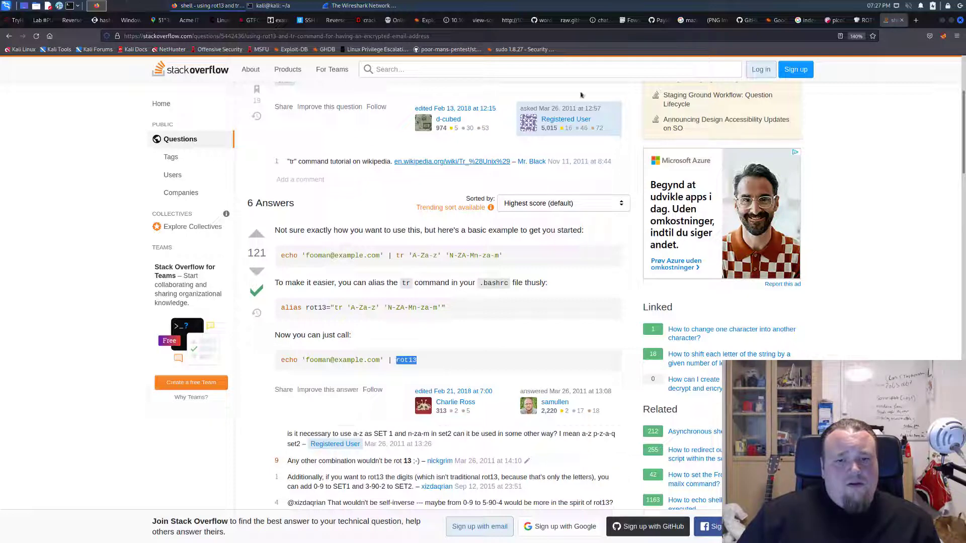
left_click(818, 279)
Back in the terminal, run echo 1 | rot13, quoted and unquoted; the digit stays unchanged.
key("ctrl+w")
key("alt+Tab")
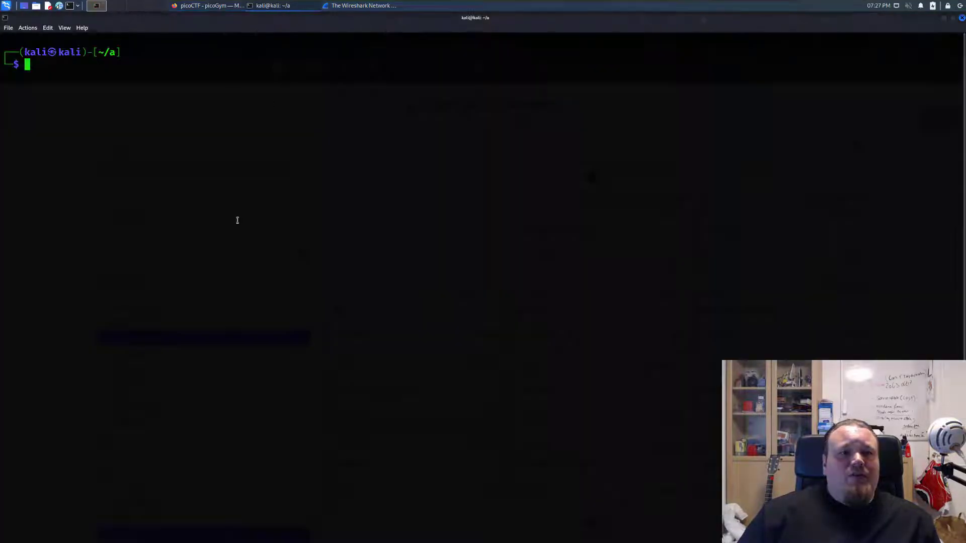
type("echo ")
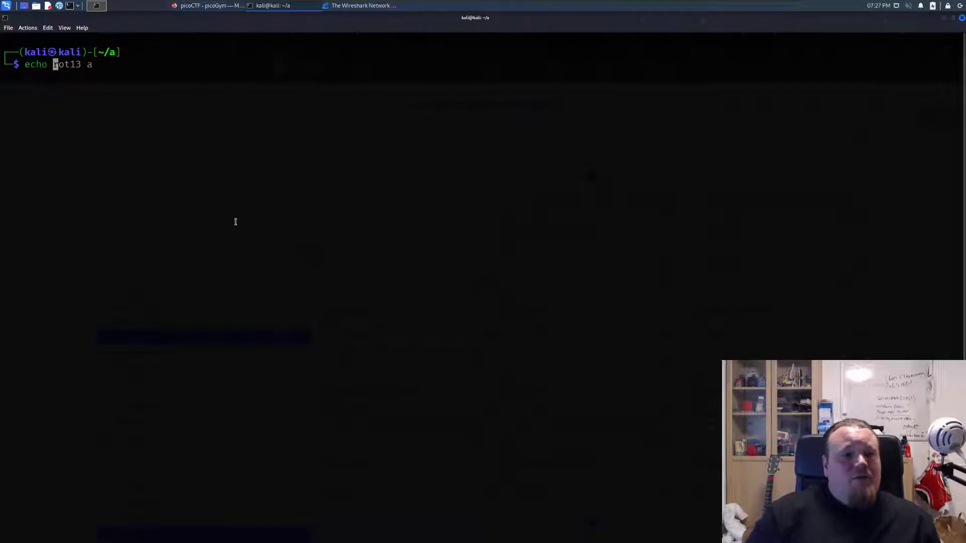
type("2")
key("BackSpace")
key("BackSpace")
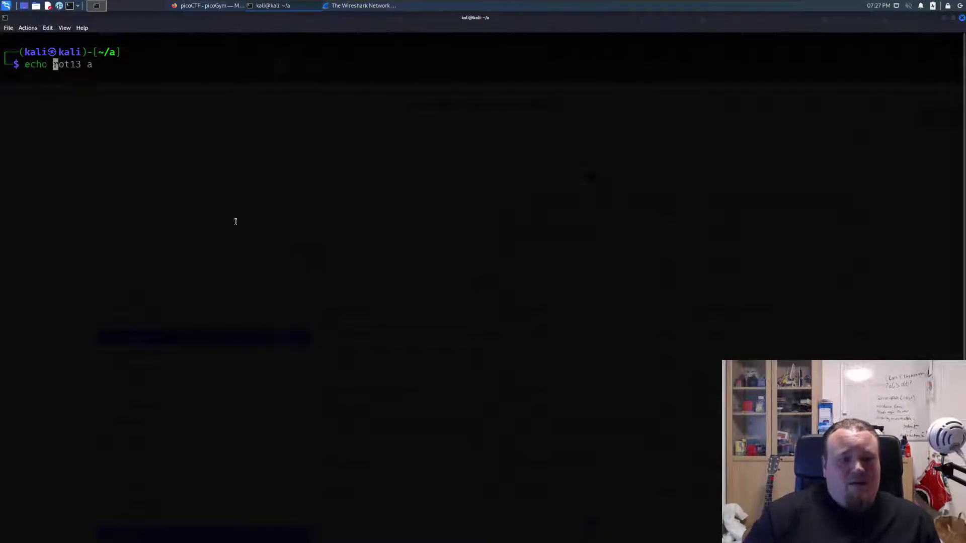
type("\"a\" |")
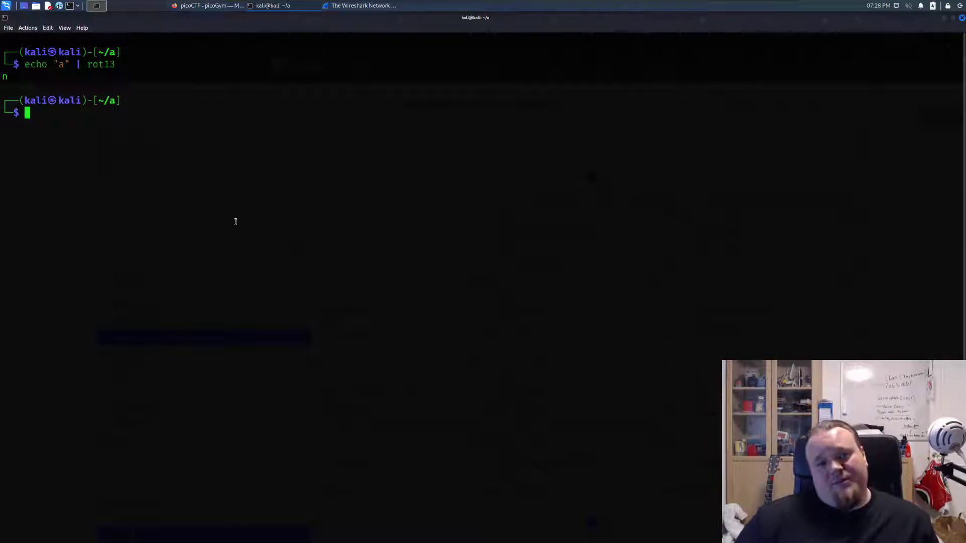
key("Up")
key("Left")
key("Left")
key("Left")
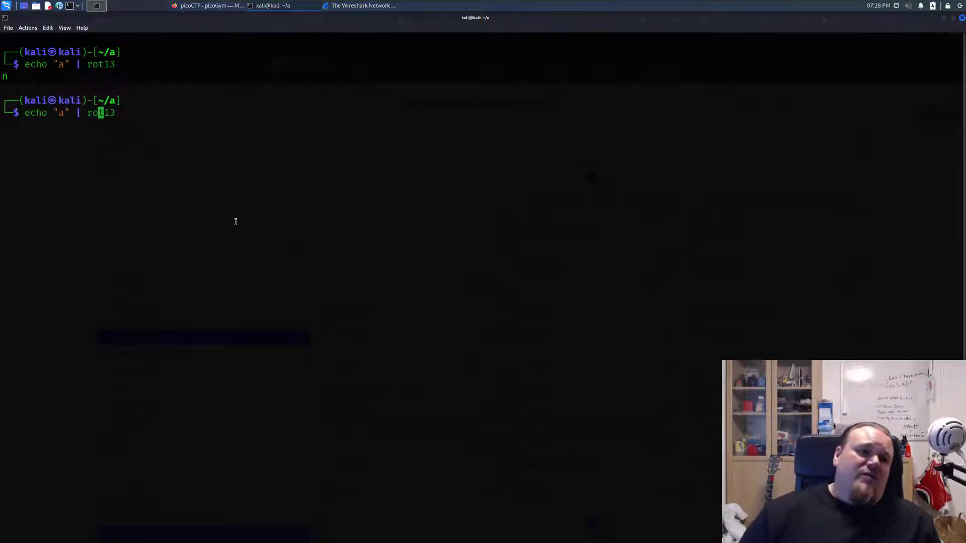
key("Left")
key("Left")
key("Left")
key("Left")
key("Delete")
type("1")
key("Return")
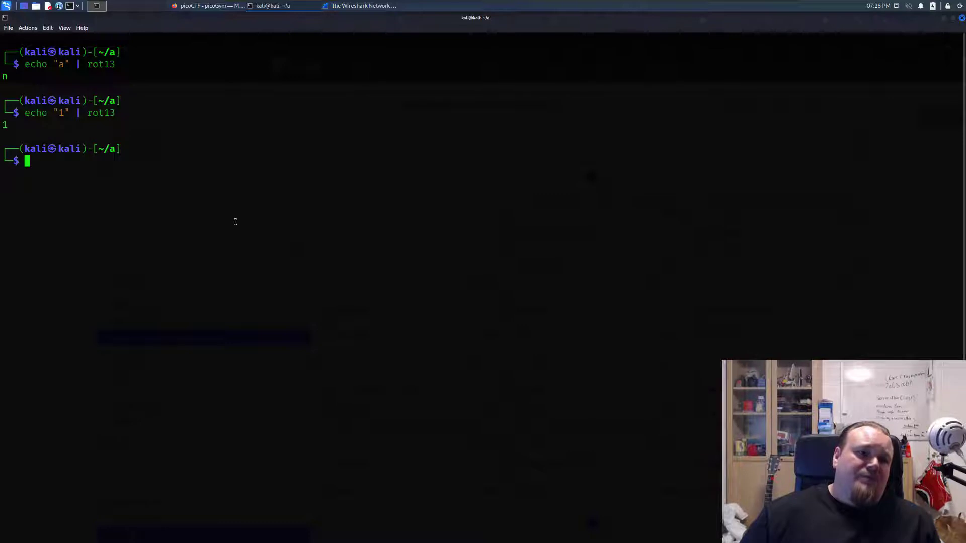
key("Up")
key("Left")
key("Left")
key("Left")
key("Left")
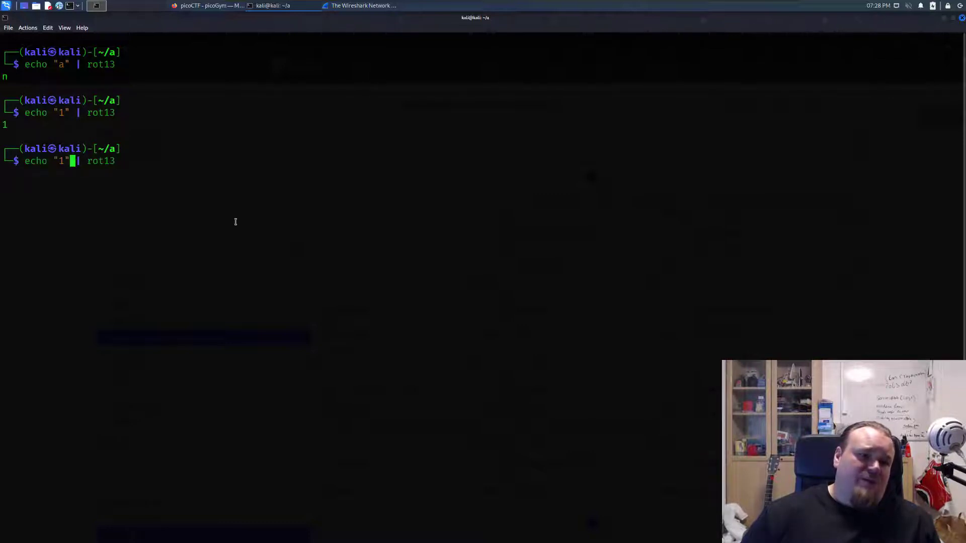
key("BackSpace")
key("Right")
key("Delete")
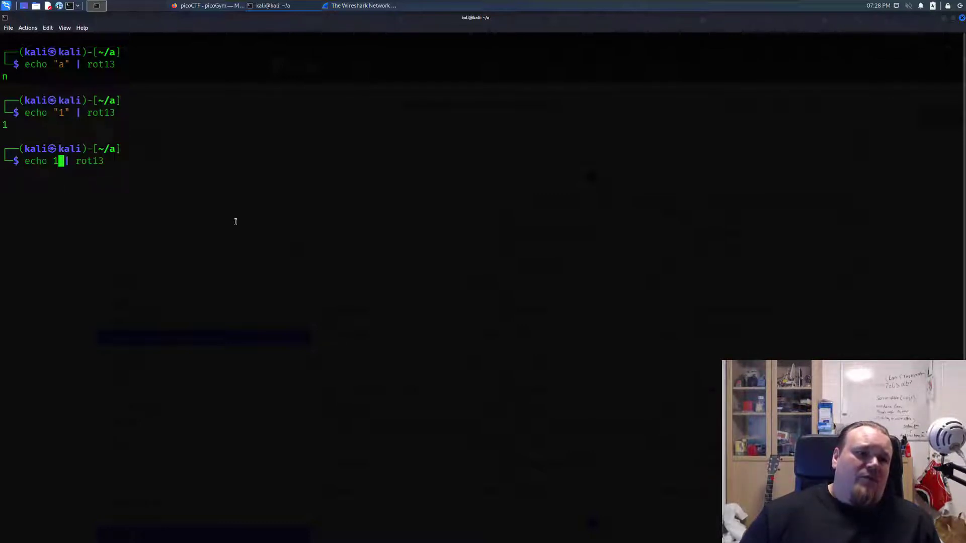
key("Return")
Run the rot13 test on a and n, showing they swap.
key("Up")
key("Left")
key("Left")
key("Left")
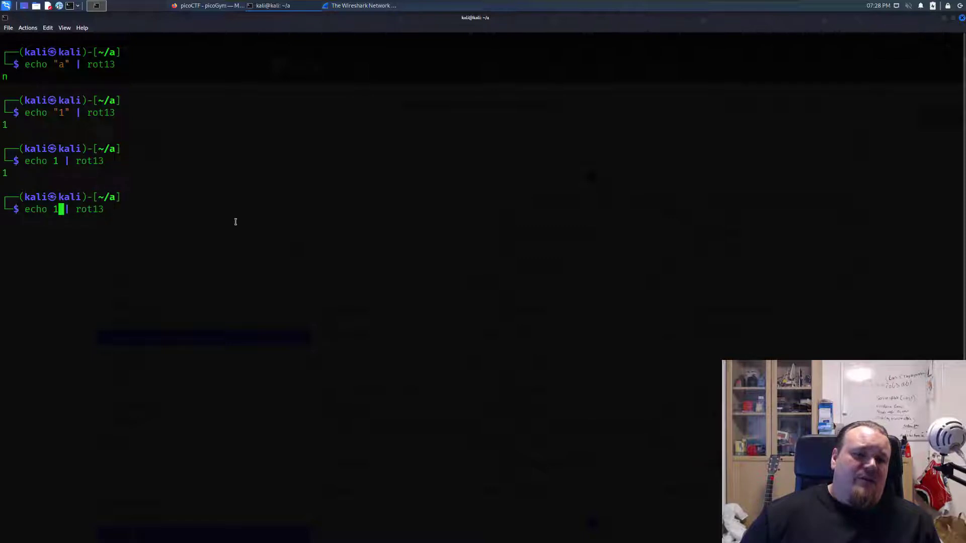
type("a")
key("Return")
key("Up")
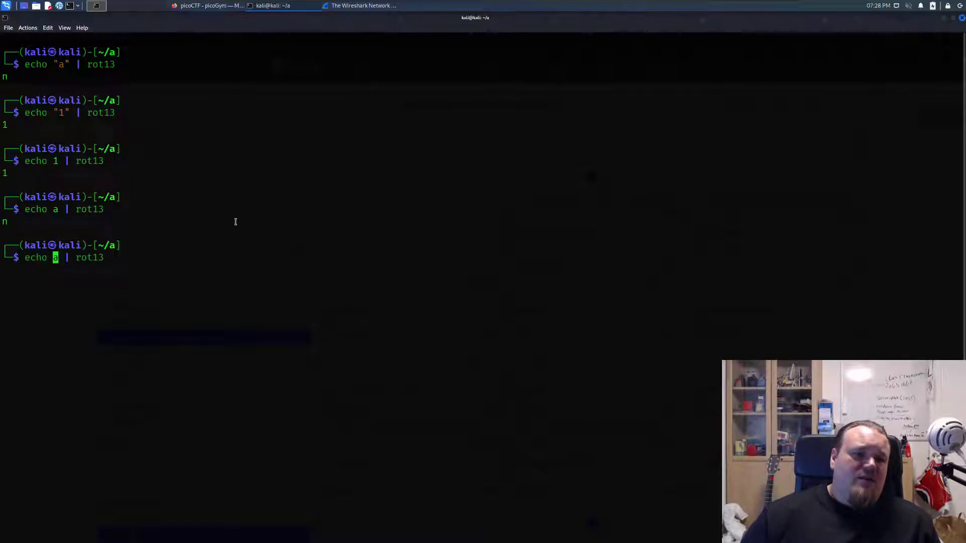
type("n")
key("Delete")
key("Return")
Run the rot13 test on b and o, showing they swap.
key("Up")
key("Left")
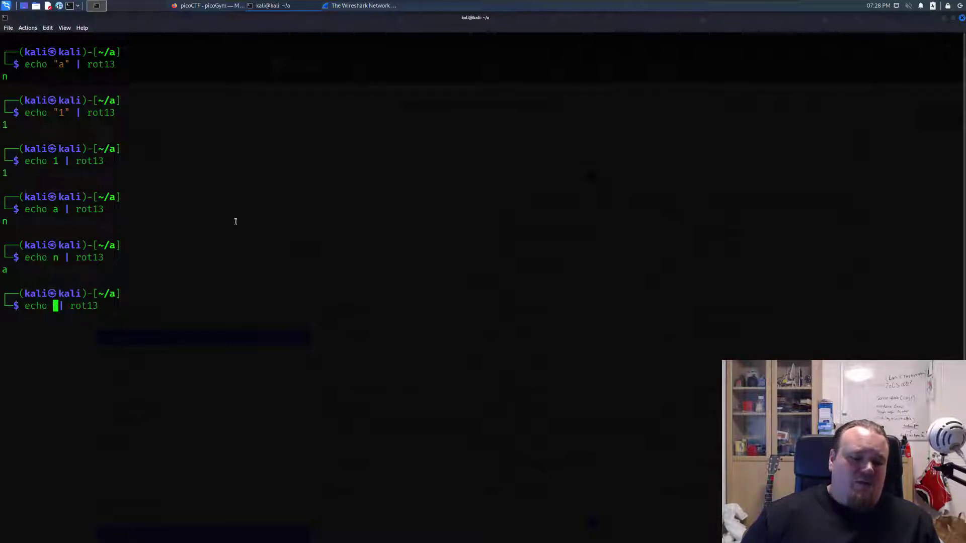
type("b")
key("Return")
key("Up")
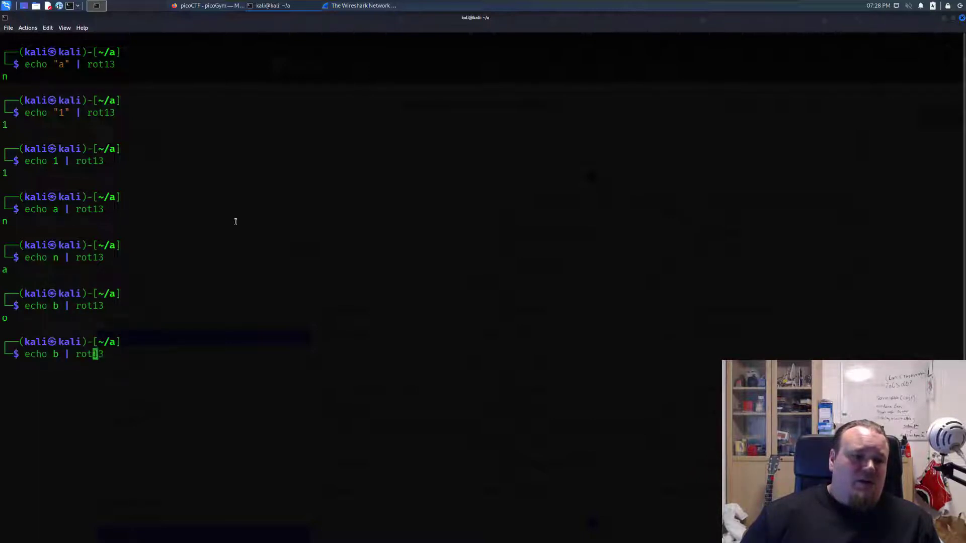
key("Left")
key("Left")
key("Left")
key("Delete")
type("o")
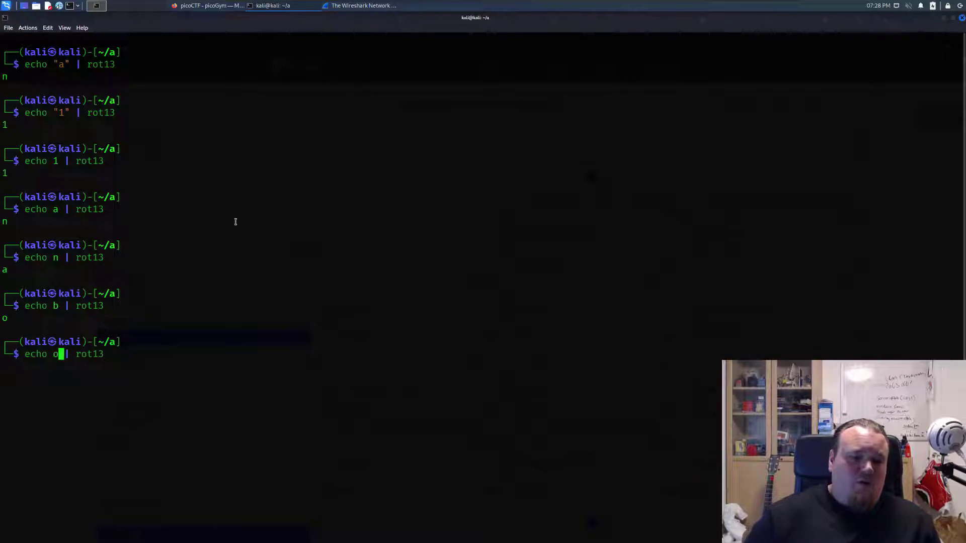
key("Return")
Test rot13 on the accented letter å, which comes out unchanged, then delete it.
key("Up")
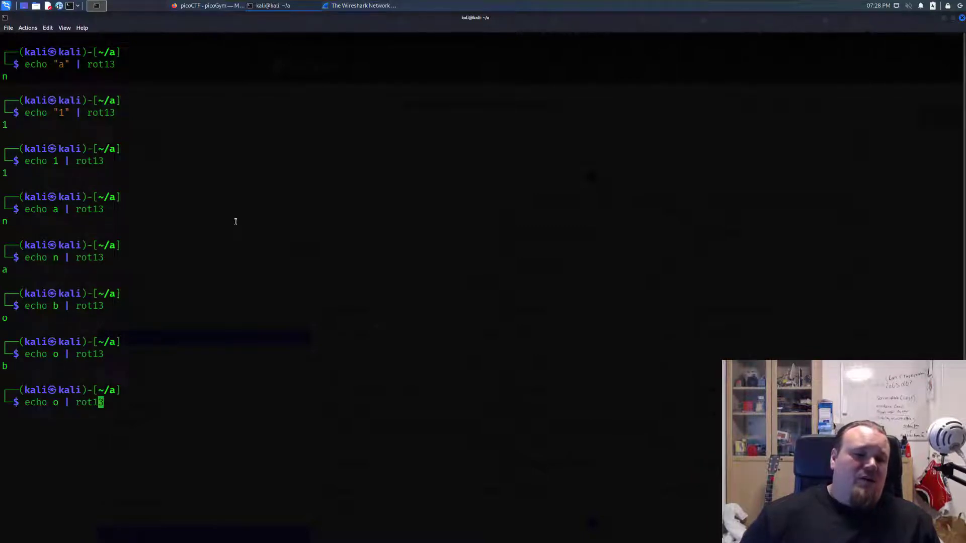
key("Left")
key("Left")
key("Left")
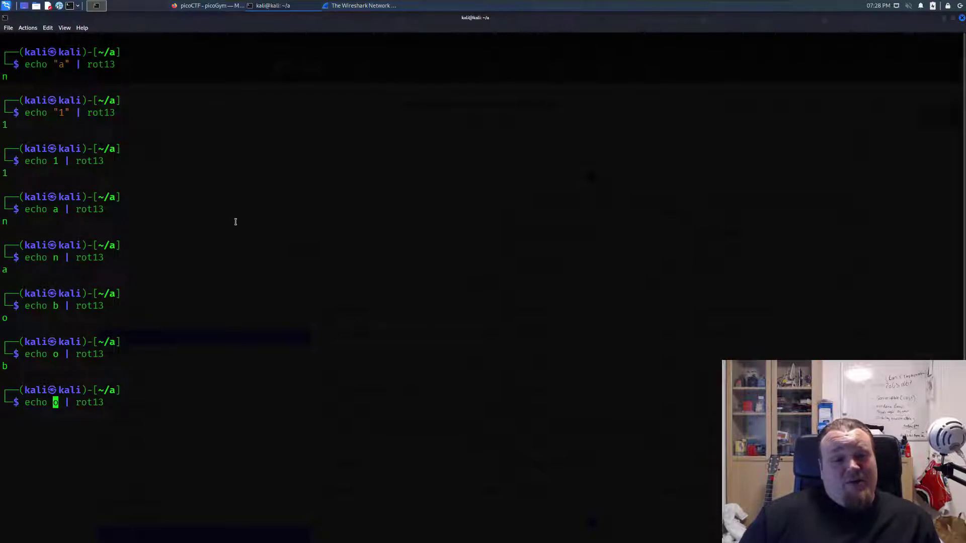
key("BackSpace")
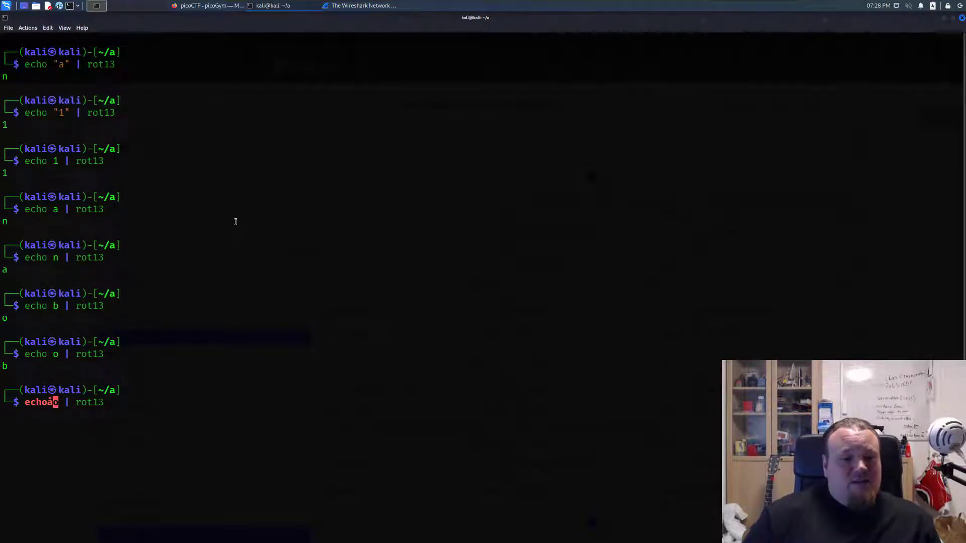
key("Delete")
type("å")
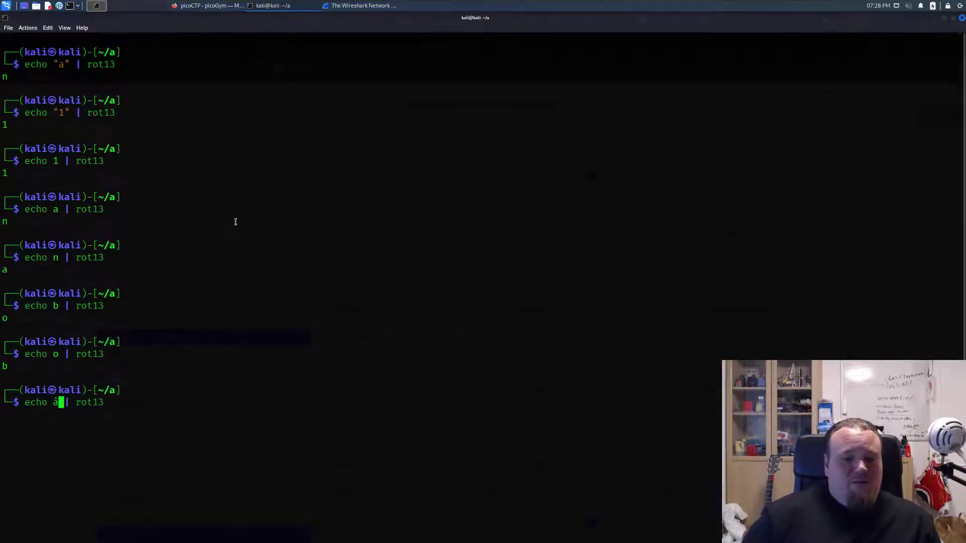
key("Return")
key("Up")
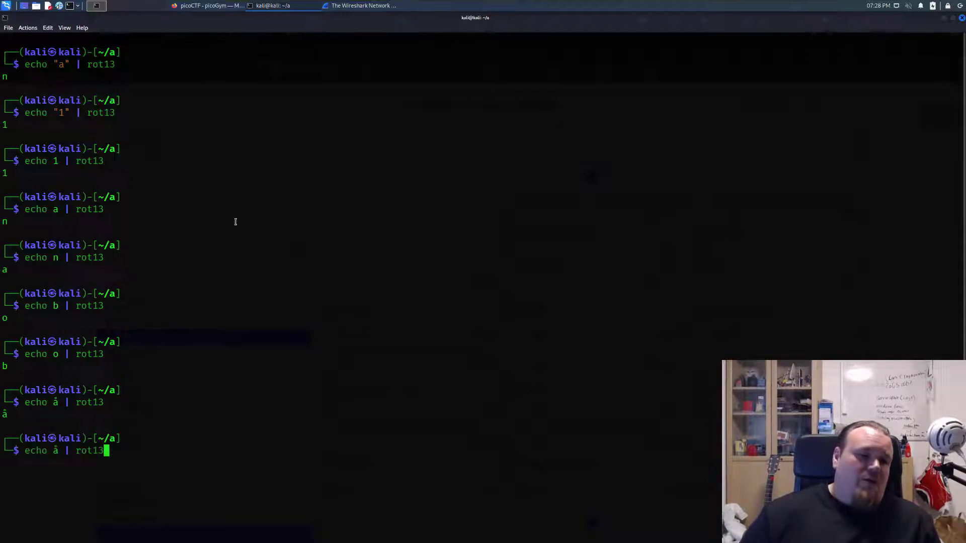
key("Left")
key("Left")
key("BackSpace")
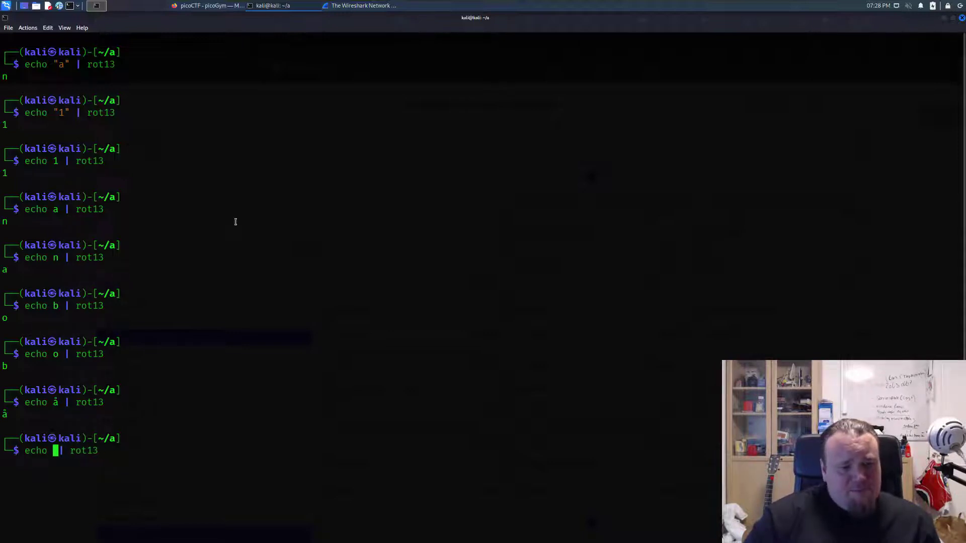
type("\"flag")
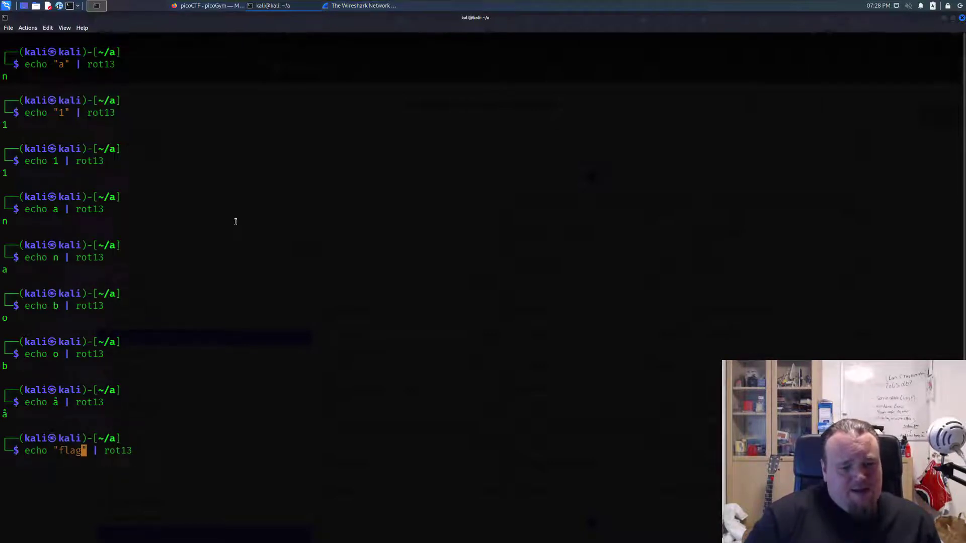
type("{this")
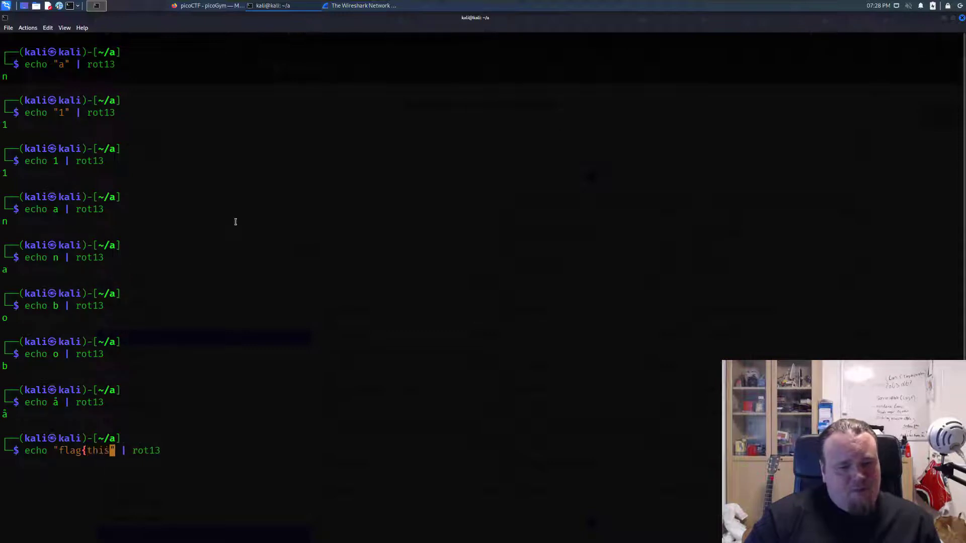
type("_is_a_")
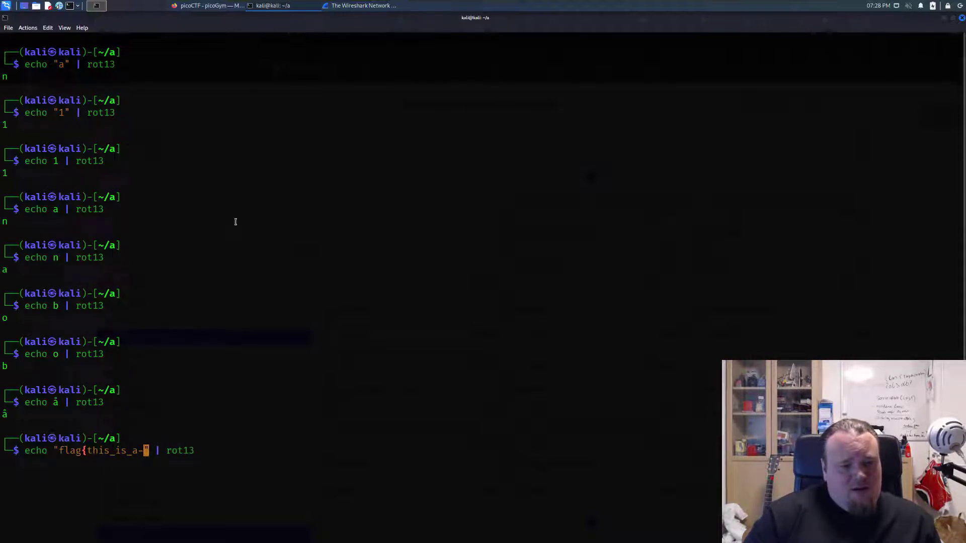
type("flag")
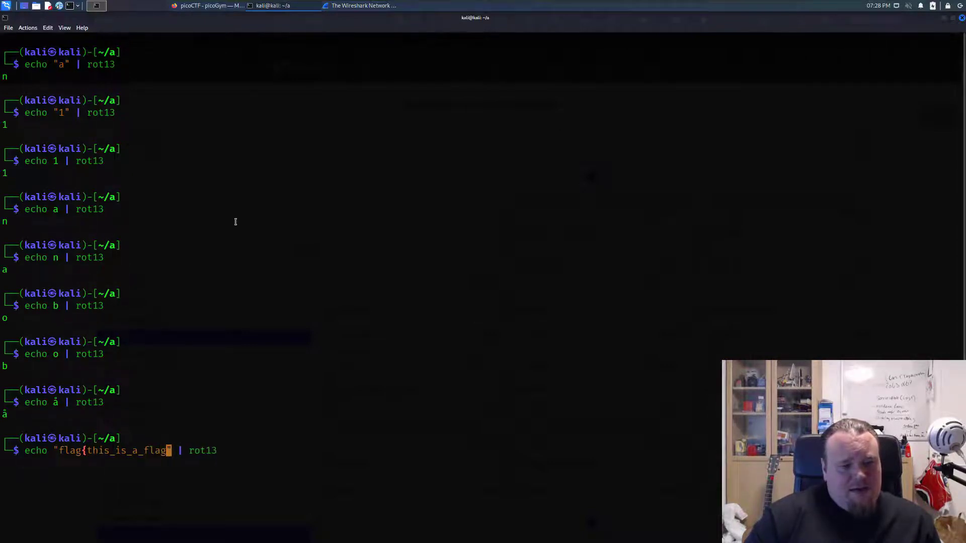
type("}")
Encode flag{this_is_a_flag} with rot13 and copy the output synt{guvf_vf_n_synt}.
key("Return")
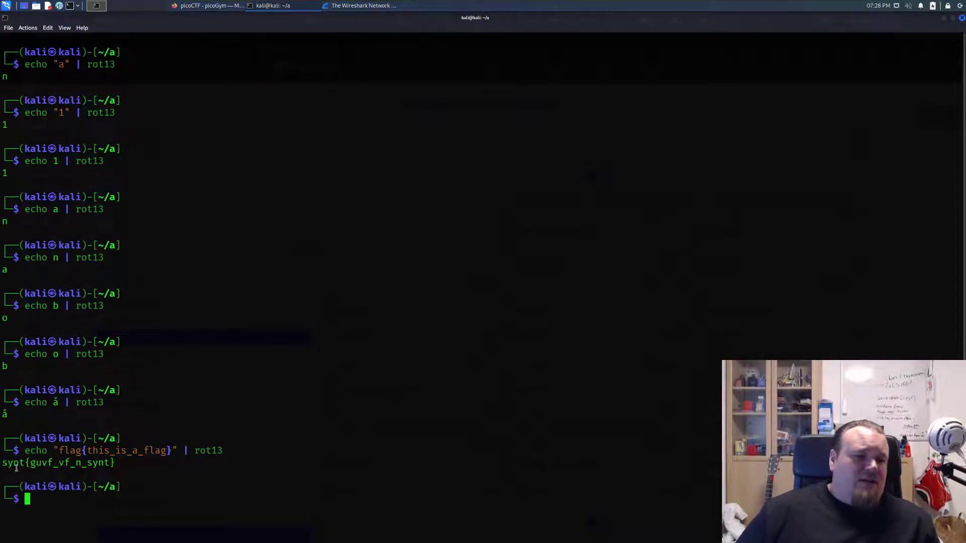
double_click(115, 465)
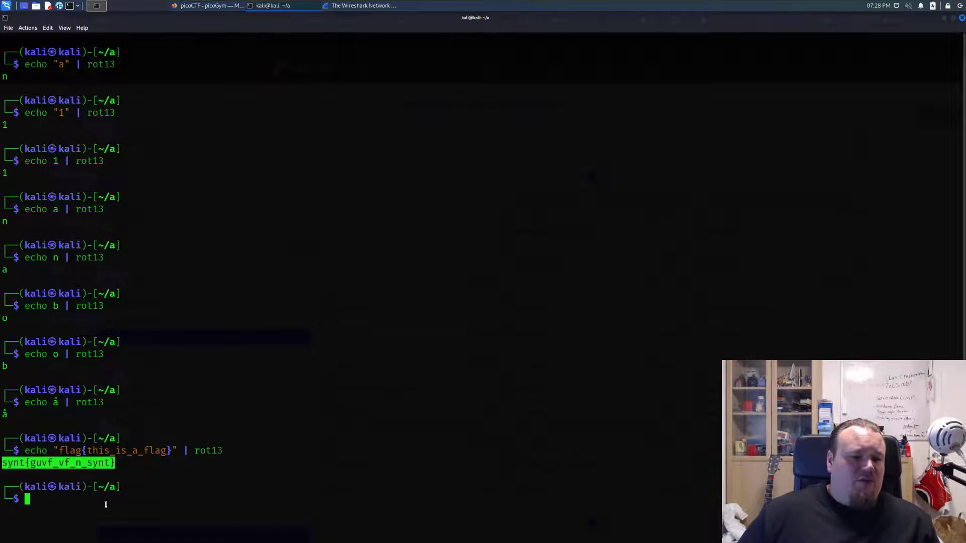
right_click(86, 473)
left_click(114, 338)
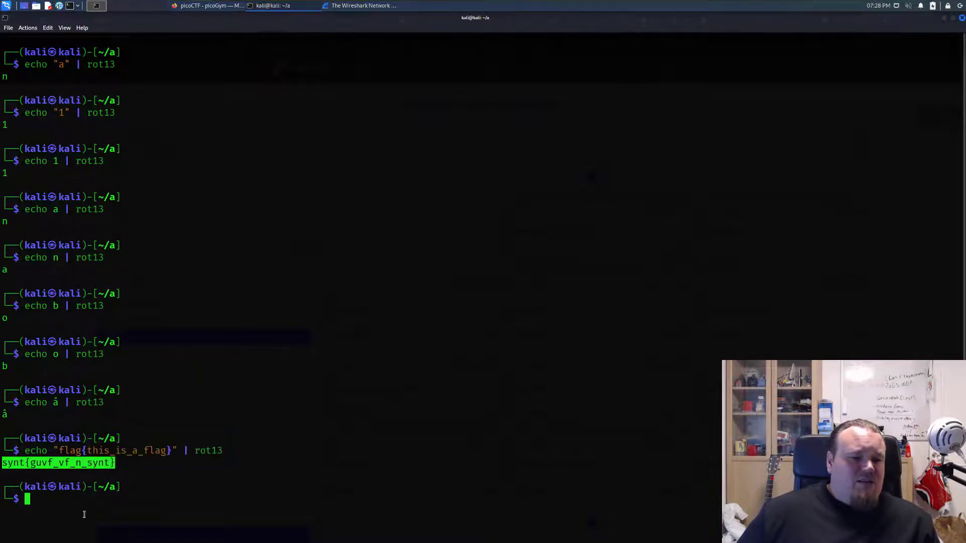
Paste synt{guvf_vf_n_synt} into the echo | rot13 command and decode it back to flag{this_is_a_flag}.
left_click(79, 492)
key("Up")
key("ctrl+a")
key("Right")
key("Right")
key("Right")
key("ctrl+k")
key("ctrl+shift+v")
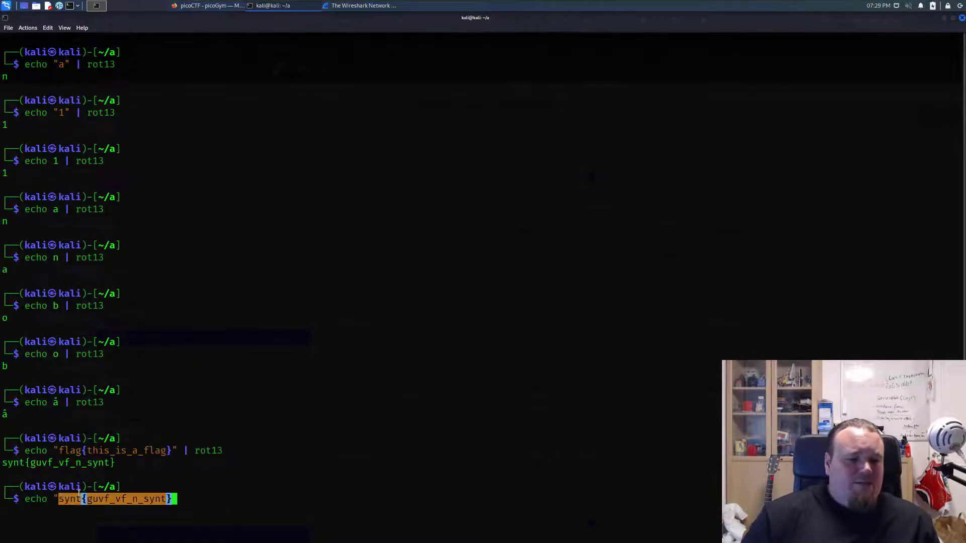
type("\" | ")
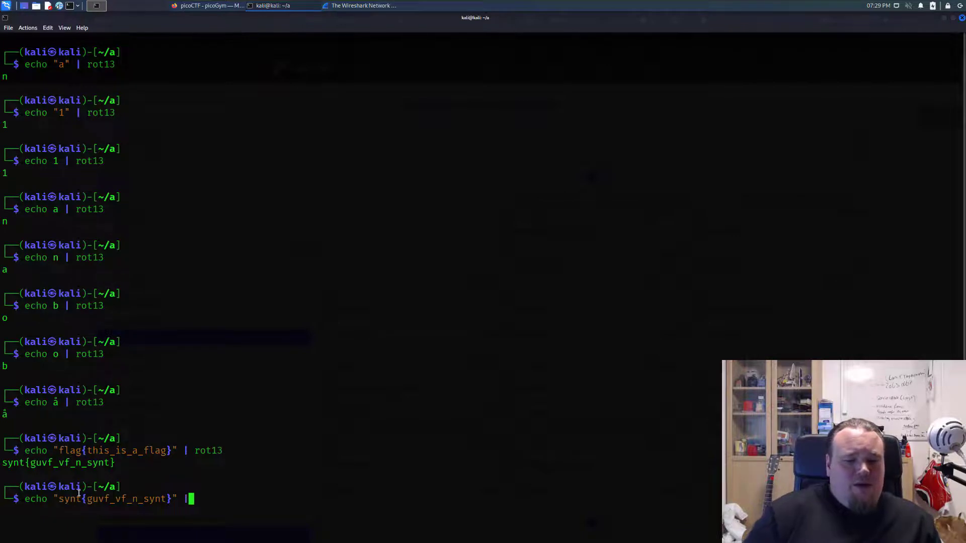
type("rot13")
key("Return")
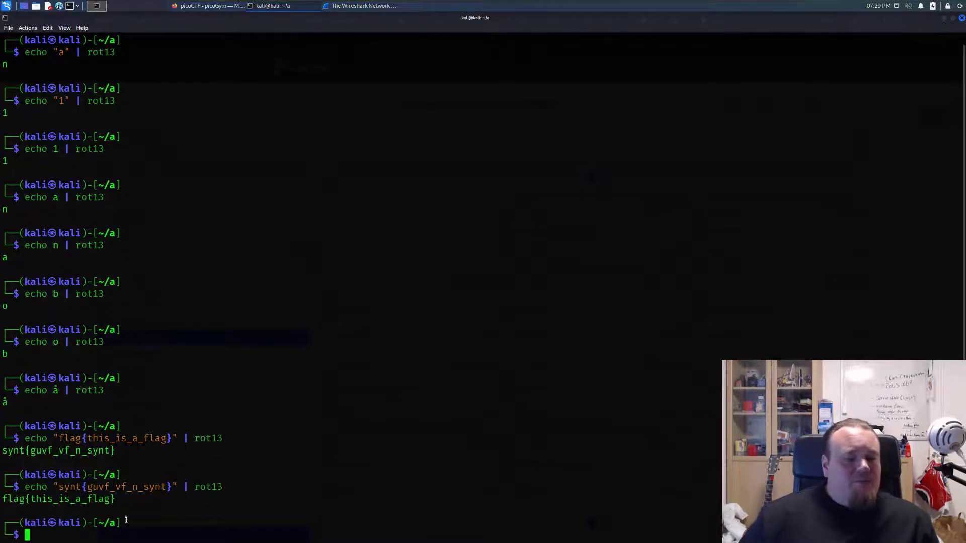
double_click(208, 438)
left_click(55, 499)
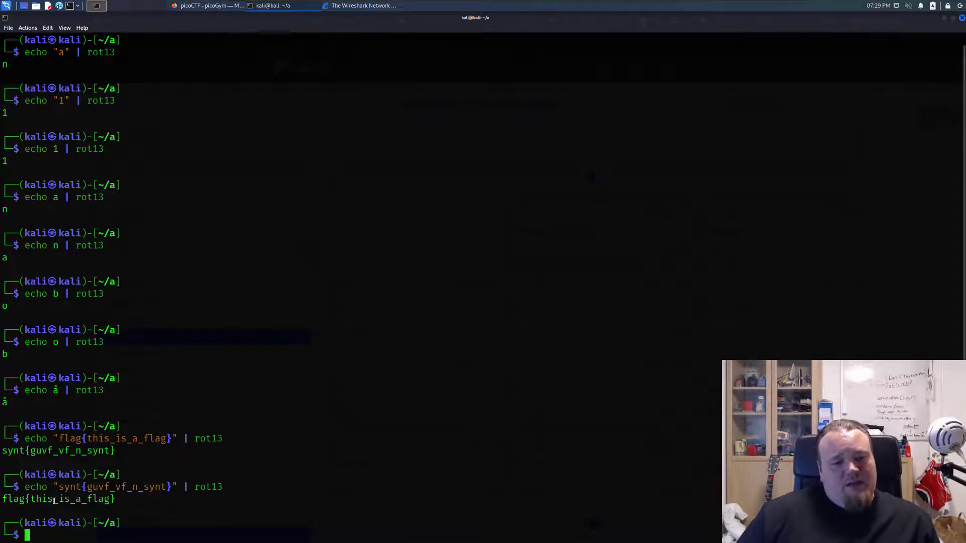
triple_click(53, 500)
left_click(85, 481)
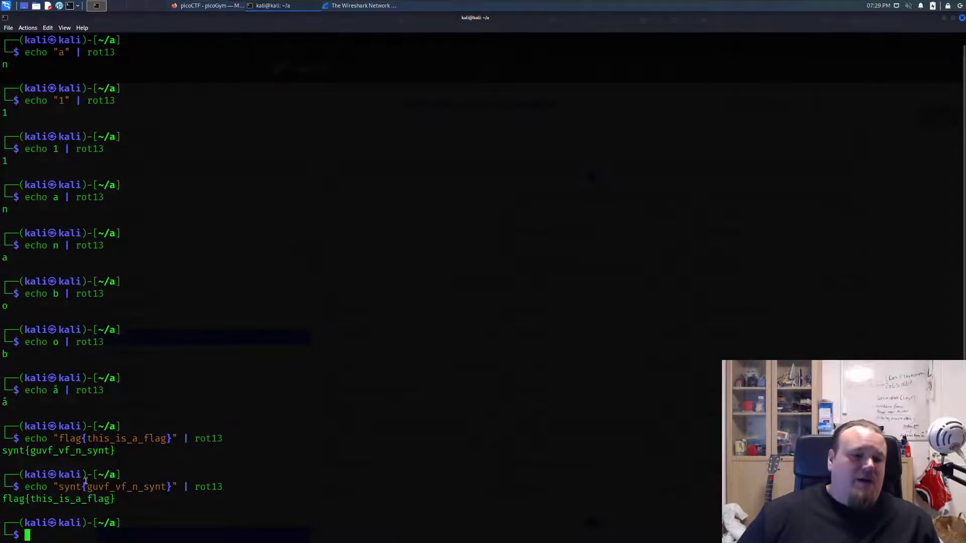